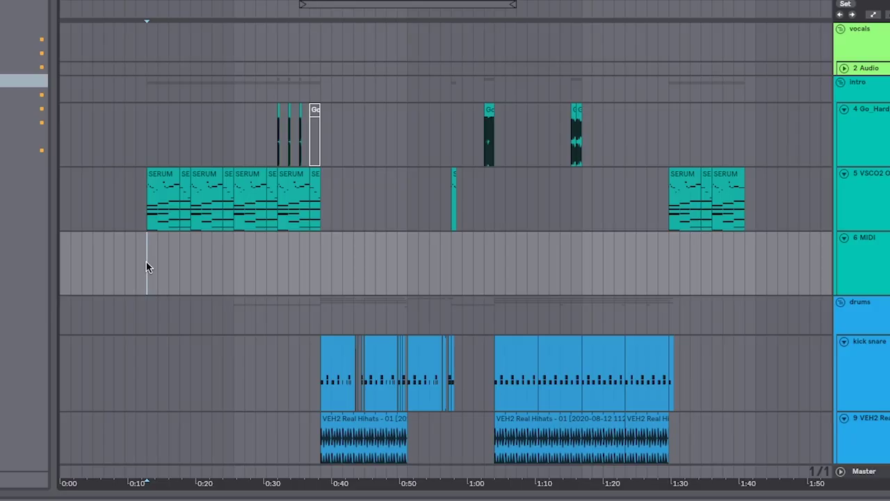
Add EQ Eight from the Audio Effects browser to the selected track's device chain
scroll(146, 264, "down", 2)
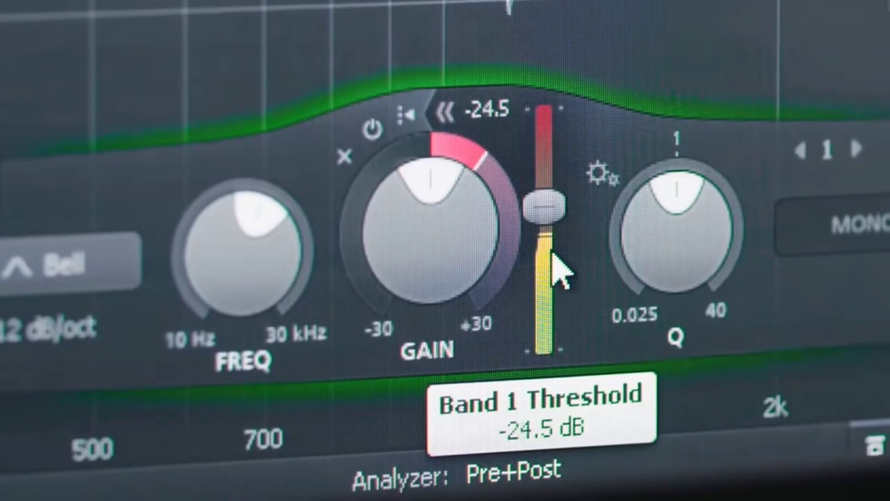
left_click_drag(550, 252, 572, 332)
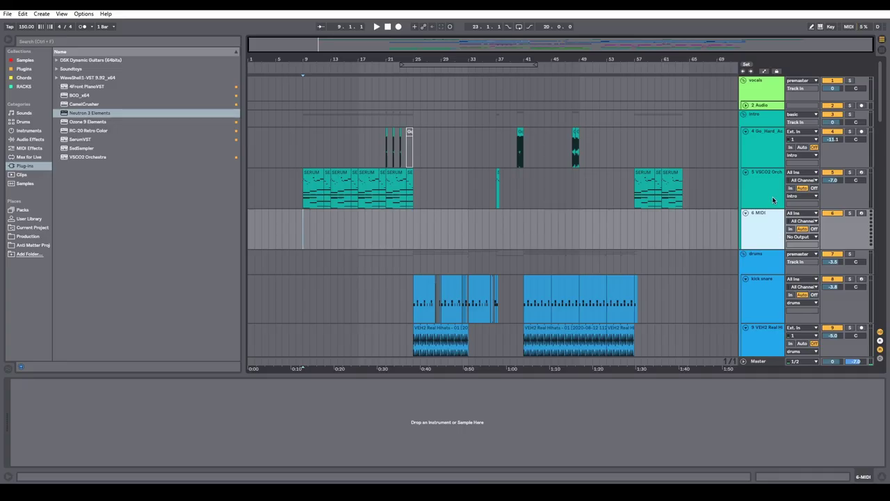
left_click(765, 189)
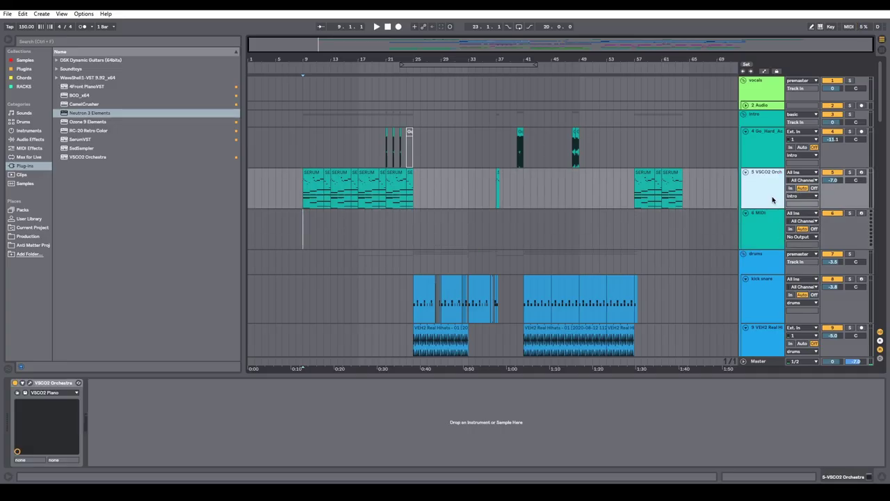
left_click(103, 207)
left_click_drag(103, 220, 415, 249)
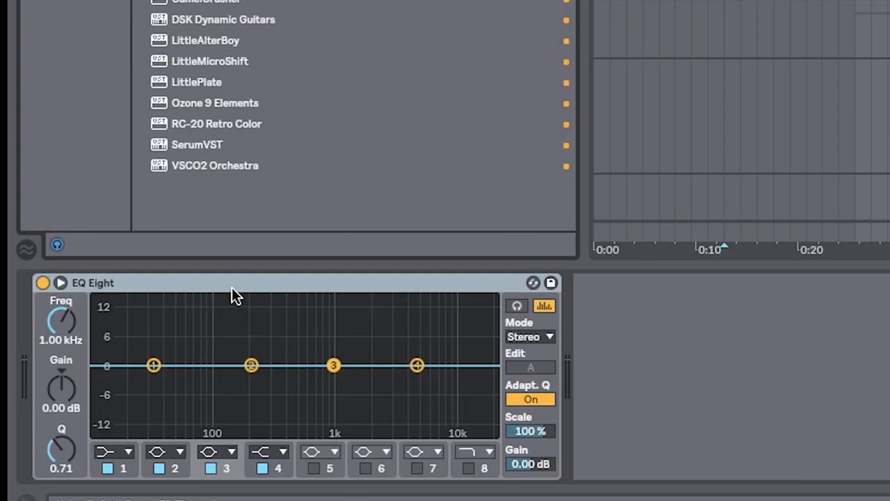
Bring up EQ Eight's title-bar options to show its Oversampling setting
right_click(235, 285)
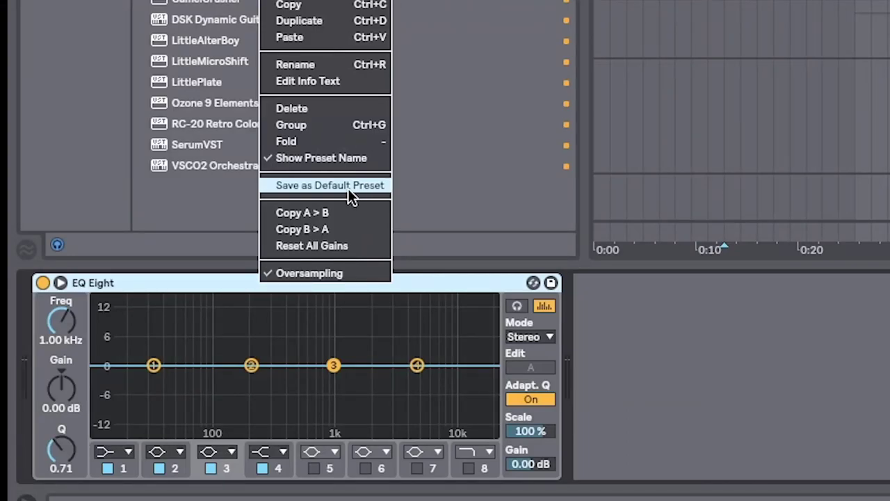
left_click(136, 281)
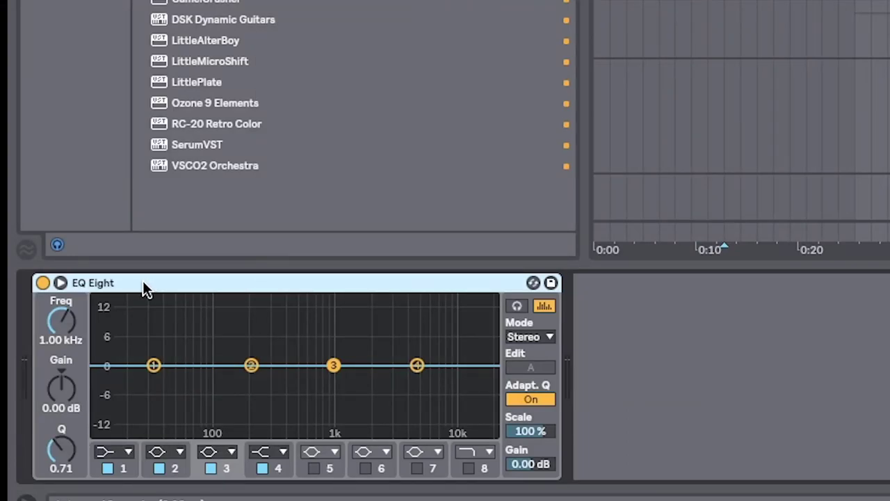
right_click(210, 282)
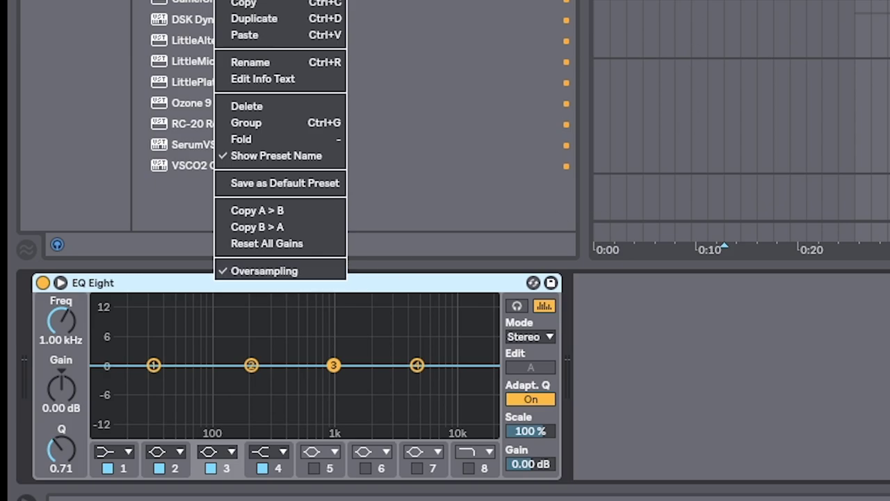
key("Escape")
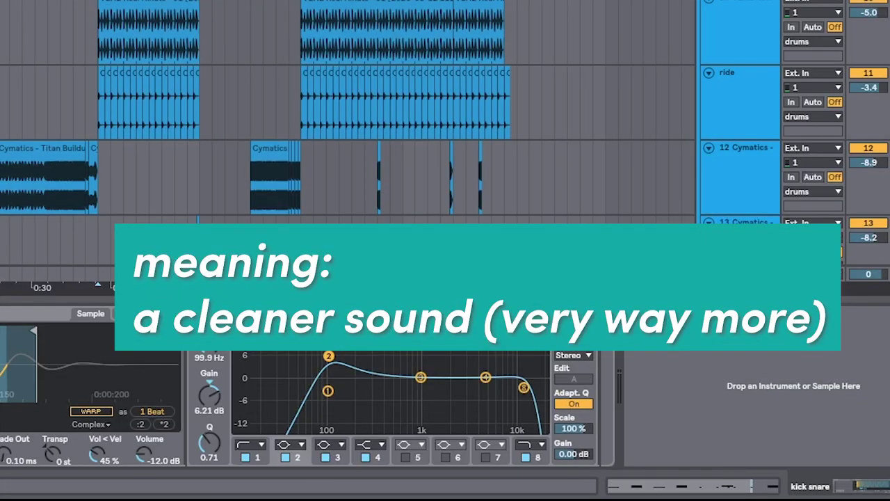
scroll(178, 21, "down", 3)
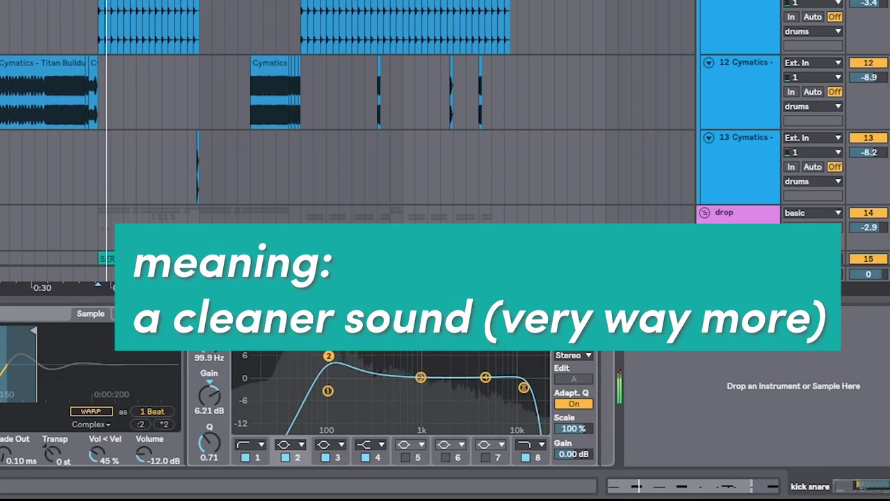
scroll(231, 19, "down", 10)
scroll(99, 34, "down", 3)
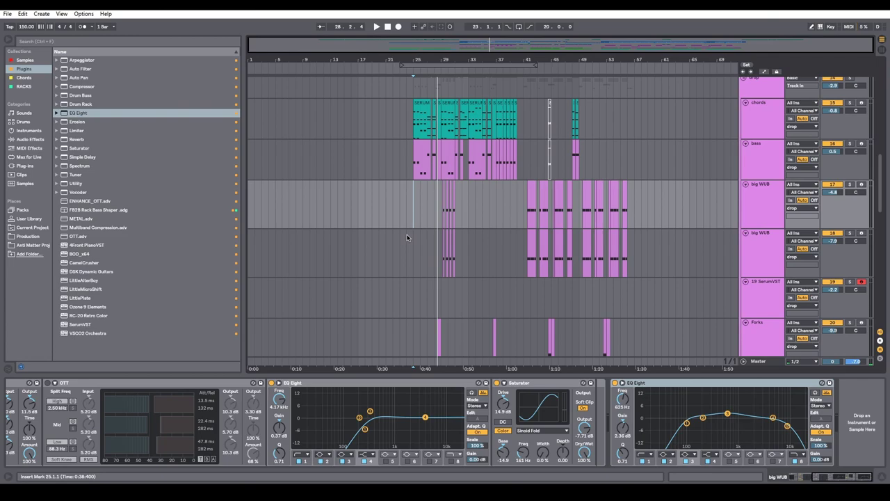
scroll(407, 237, "down", 8)
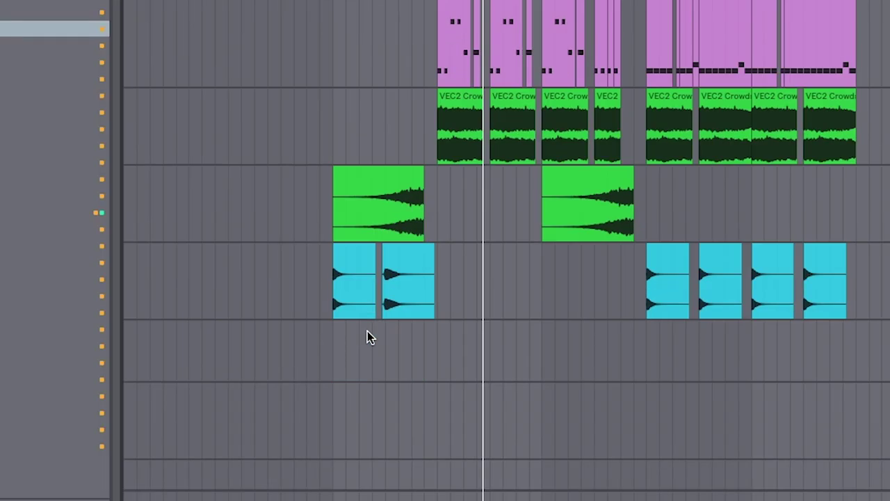
scroll(365, 333, "down", 2)
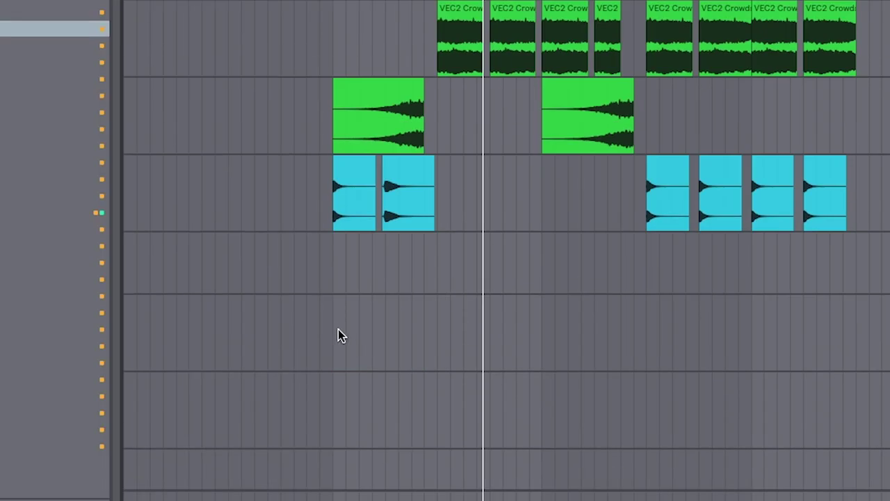
left_click(338, 334)
scroll(386, 376, "up", 2)
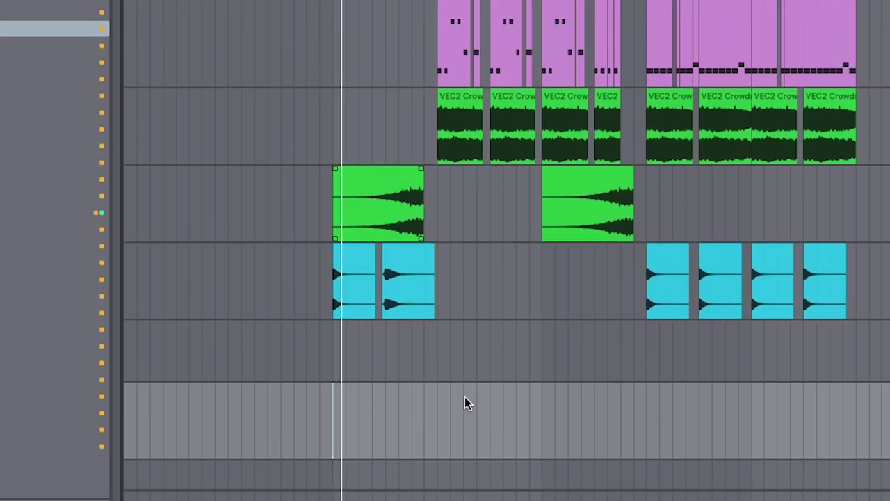
scroll(507, 250, "up", 1)
left_click(412, 144)
key("Escape")
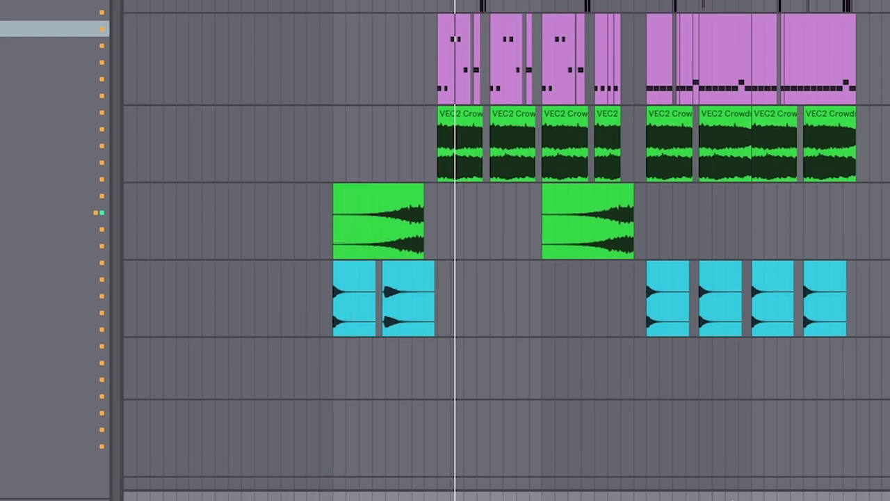
scroll(415, 193, "up", 3)
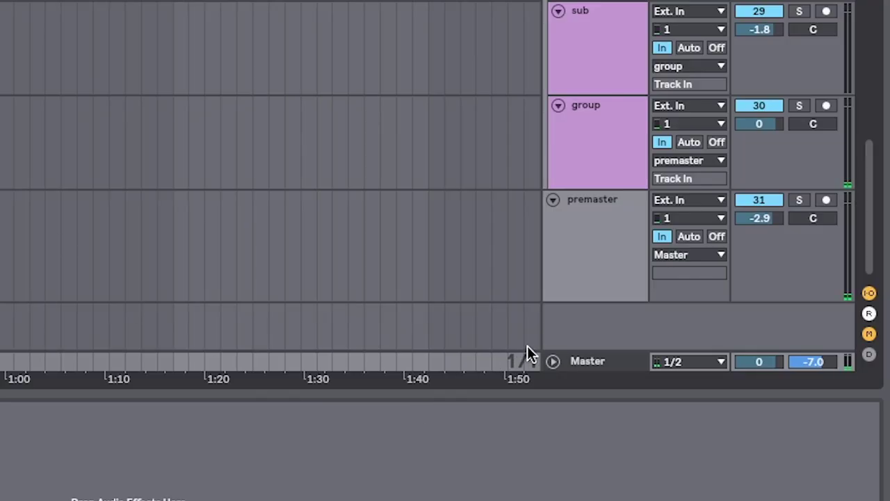
Switch on the Master's Utility device and show its Gain automation lane
left_click(599, 363)
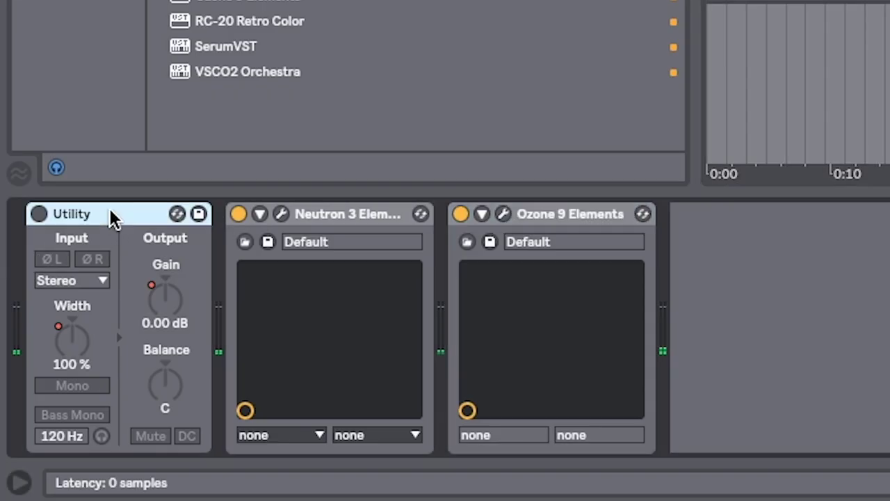
left_click(39, 214)
key("a")
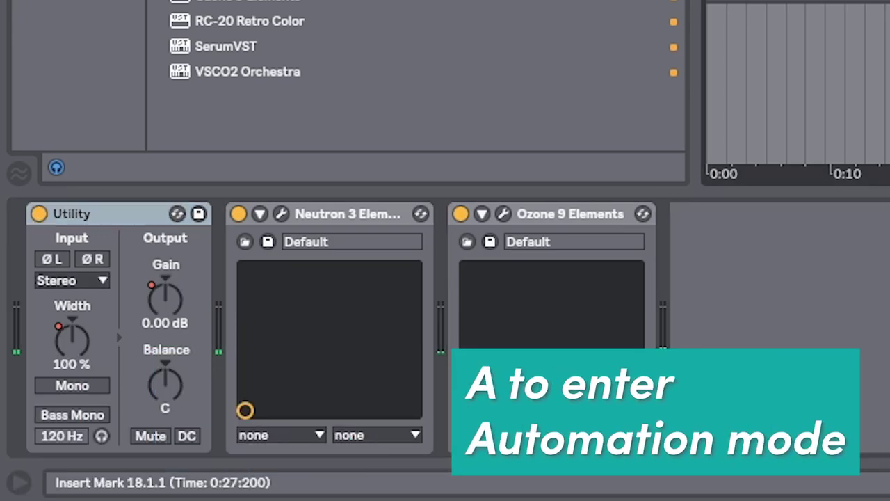
left_click(164, 304)
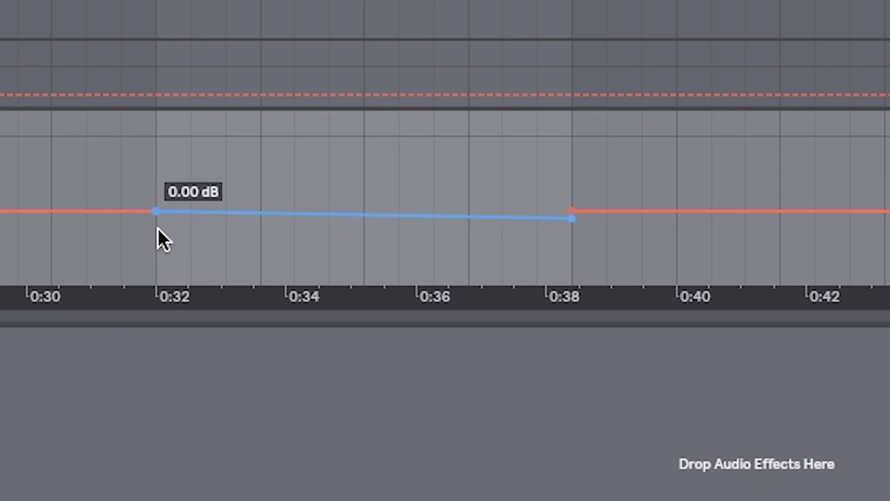
Draw a Utility Width ramp from 100% to 49% between 0:32 and 0:38
left_click_drag(159, 233, 572, 216)
mouse_move(571, 226)
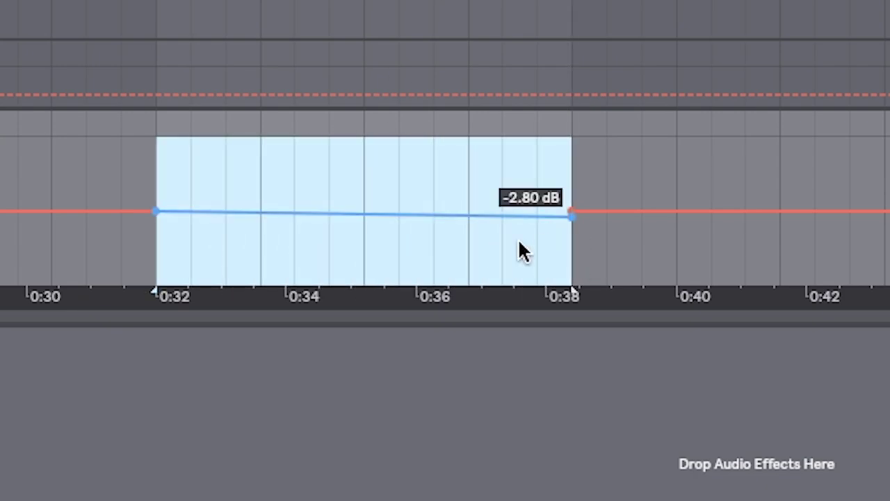
left_click_drag(159, 256, 564, 263)
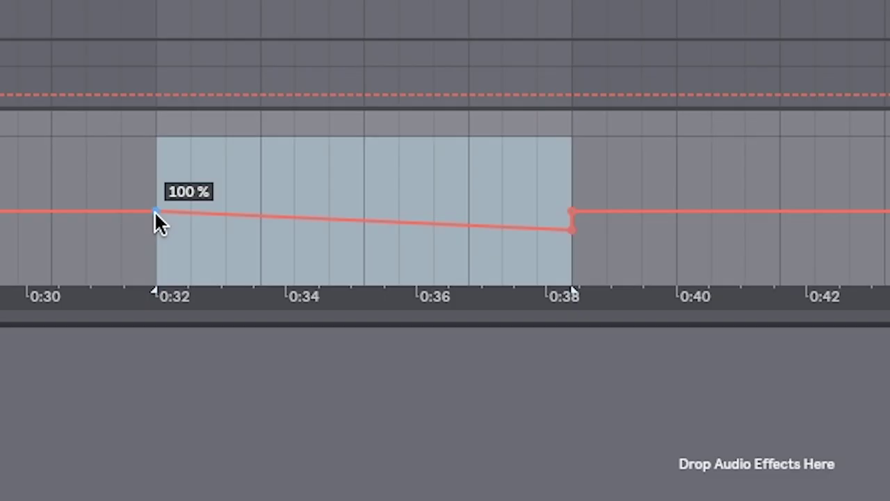
mouse_move(571, 224)
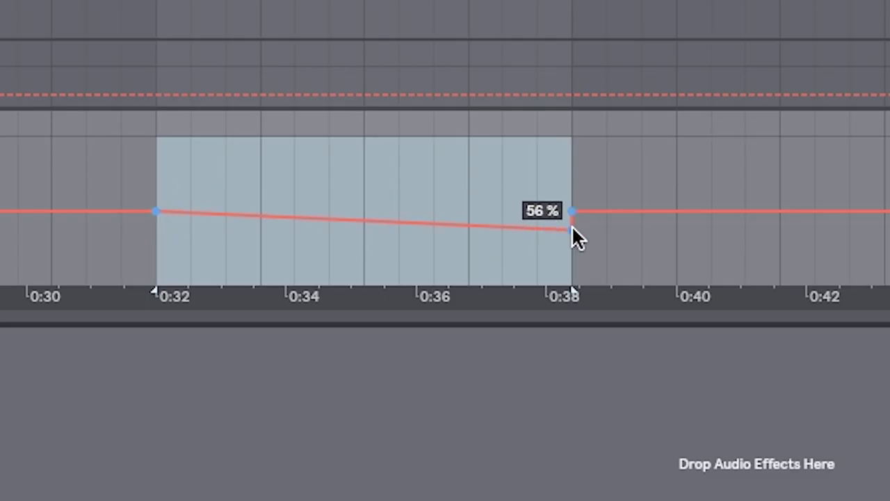
left_click_drag(578, 229, 571, 228)
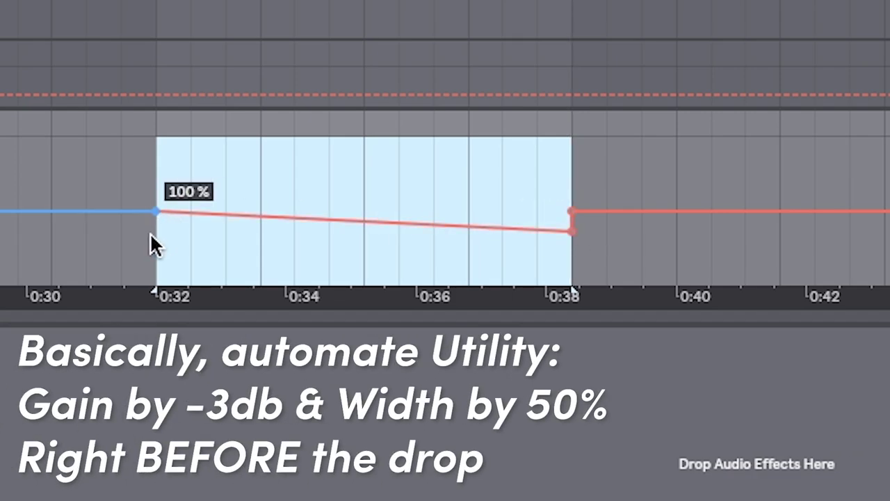
left_click(153, 239)
mouse_move(574, 203)
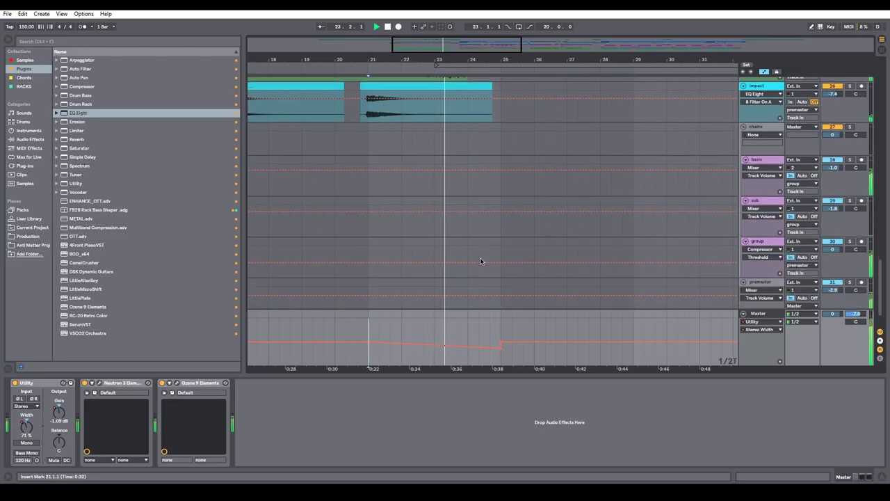
Scroll up through the tracks to the SerumVST chords track and its Arpeggiator
scroll(487, 256, "down", 2)
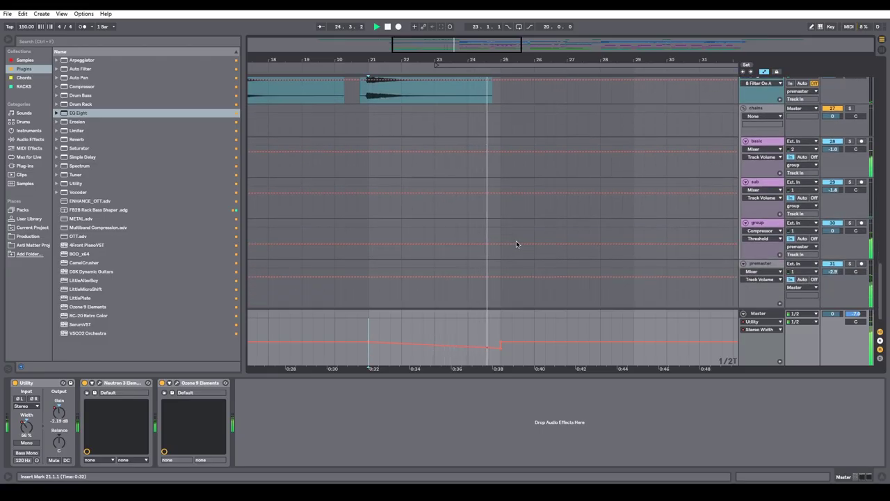
scroll(512, 278, "down", 1)
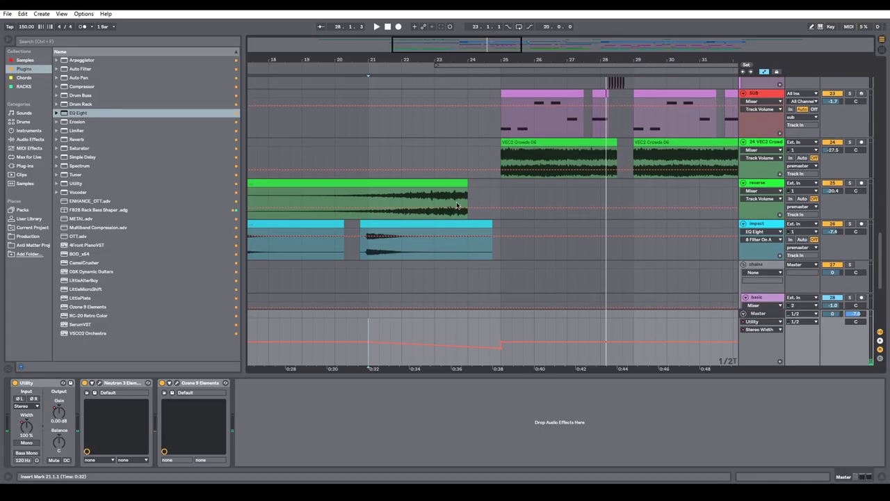
scroll(416, 204, "up", 2)
scroll(415, 204, "up", 3)
scroll(550, 190, "down", 2)
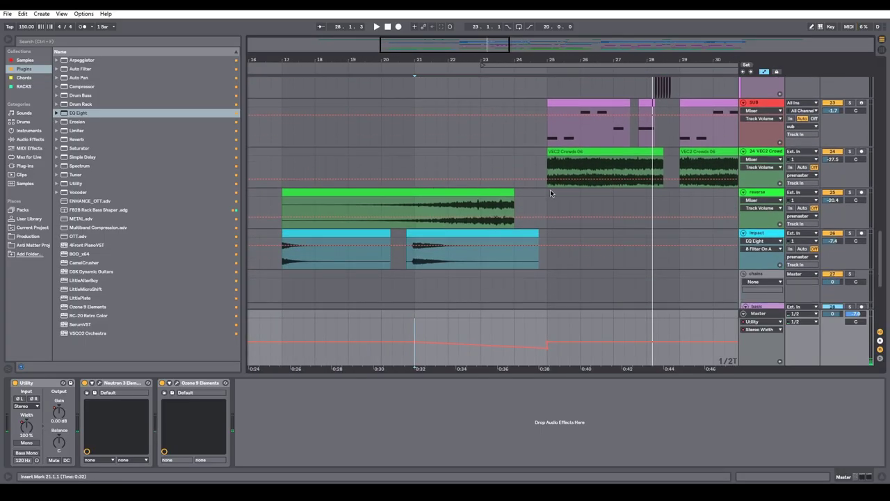
scroll(555, 182, "up", 6)
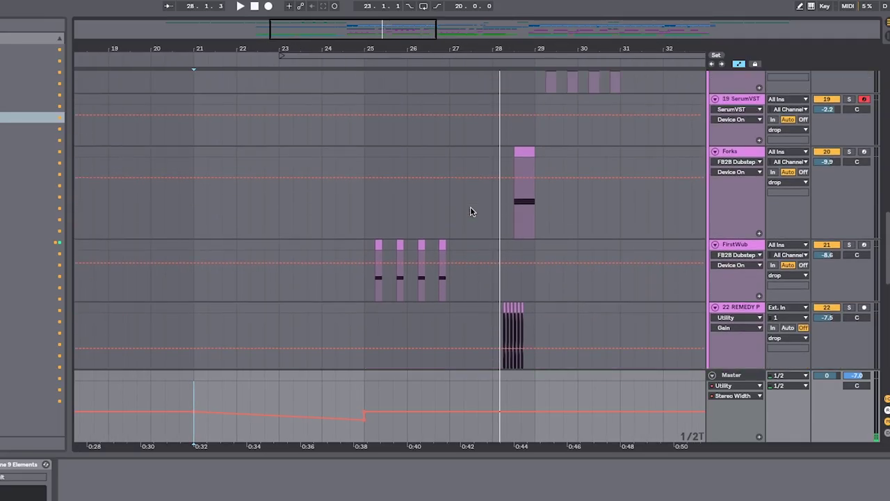
scroll(470, 211, "up", 5)
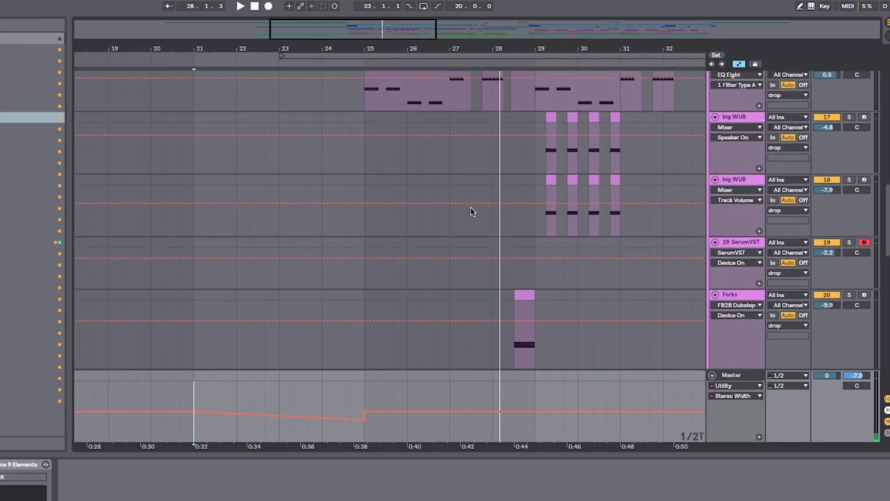
scroll(470, 211, "right", 3)
scroll(471, 212, "left", 1)
scroll(471, 207, "up", 3)
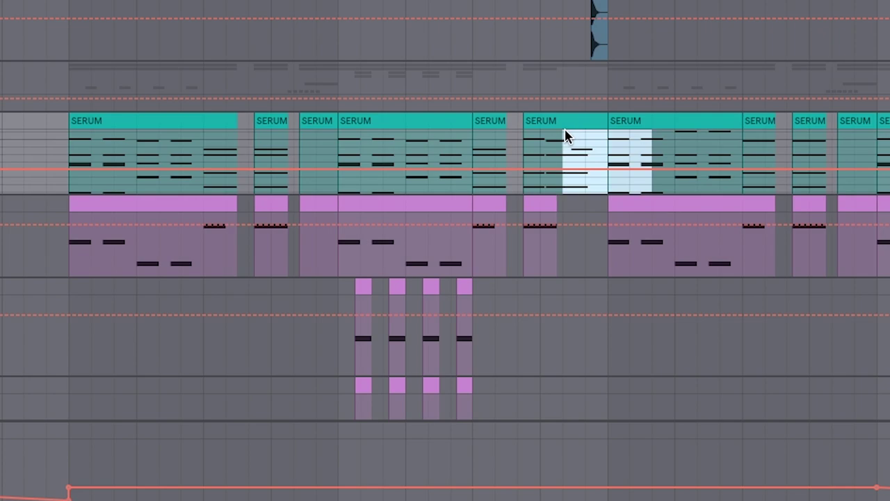
Move a SERUM chord clip earlier and switch off the chords track's Arpeggiator
left_click(687, 118)
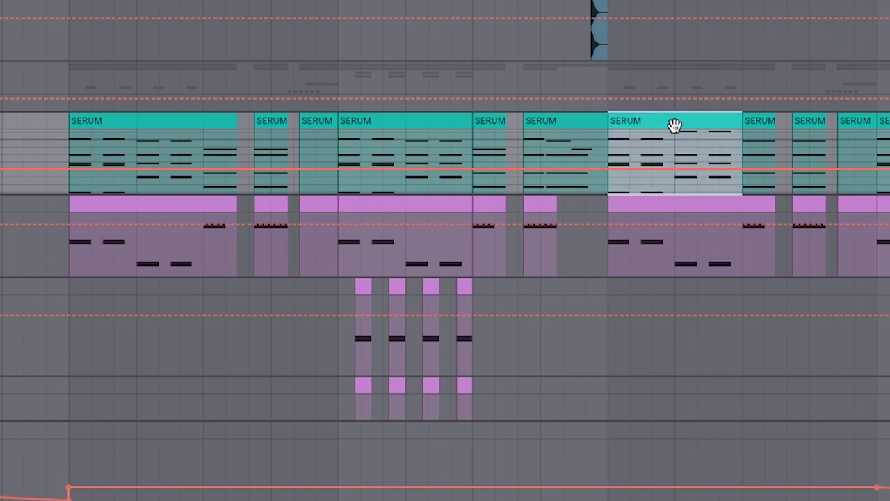
left_click_drag(674, 125, 139, 169)
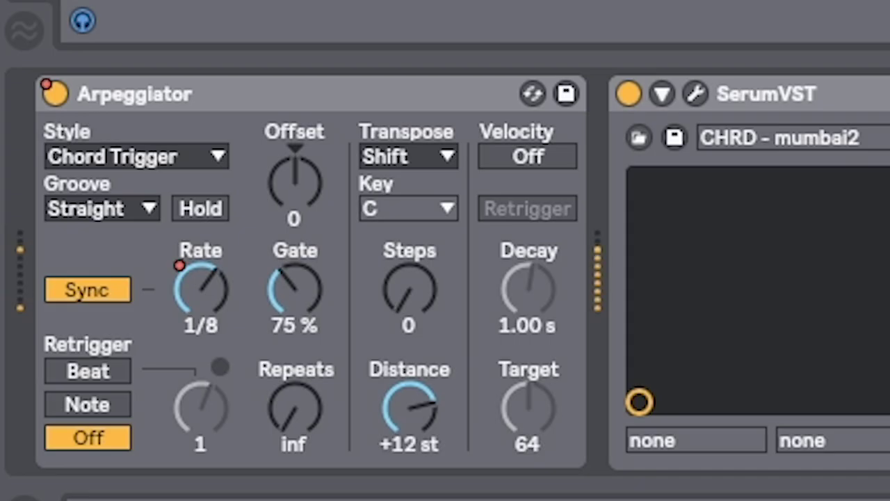
key("0")
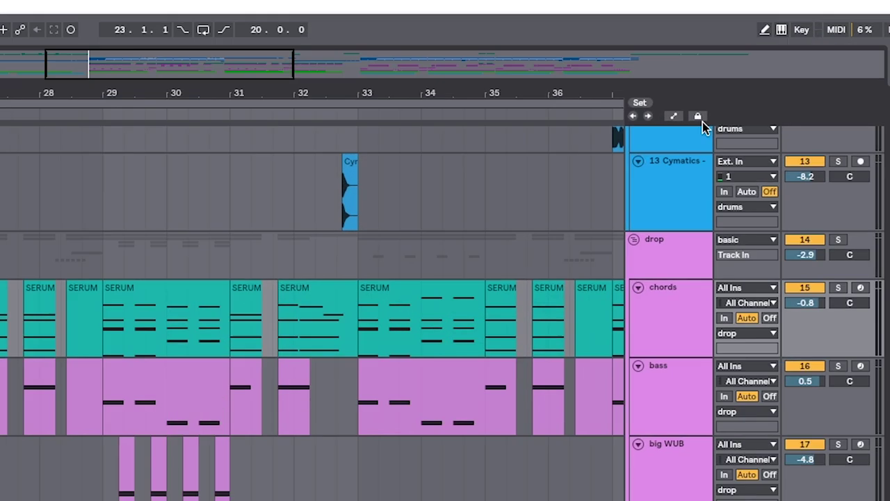
Turn Lock Envelopes on and duplicate a 2-bar SERUM section into the bar 33–35 gap
left_click(470, 246)
left_click(477, 253)
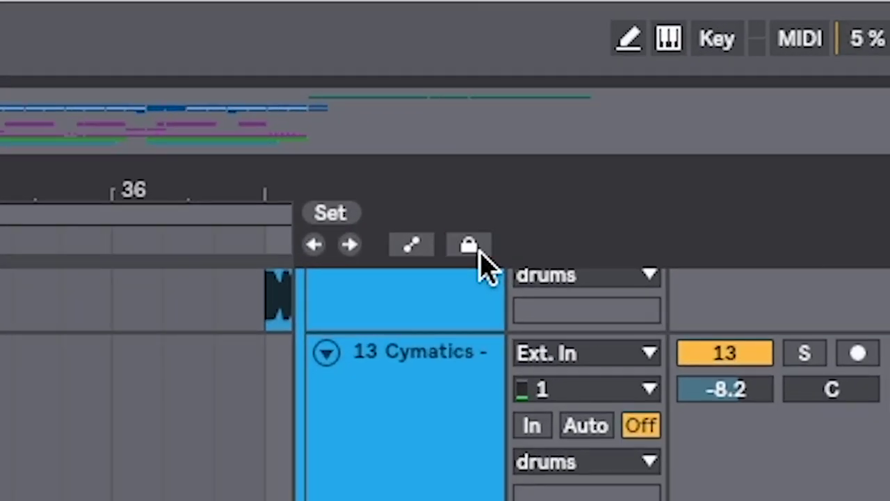
left_click(475, 251)
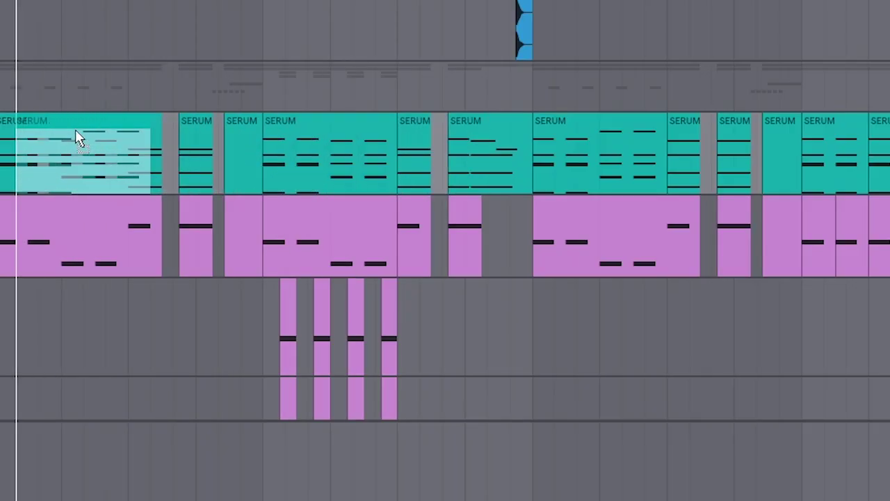
left_click_drag(76, 135, 50, 135)
left_click(114, 174)
key("space")
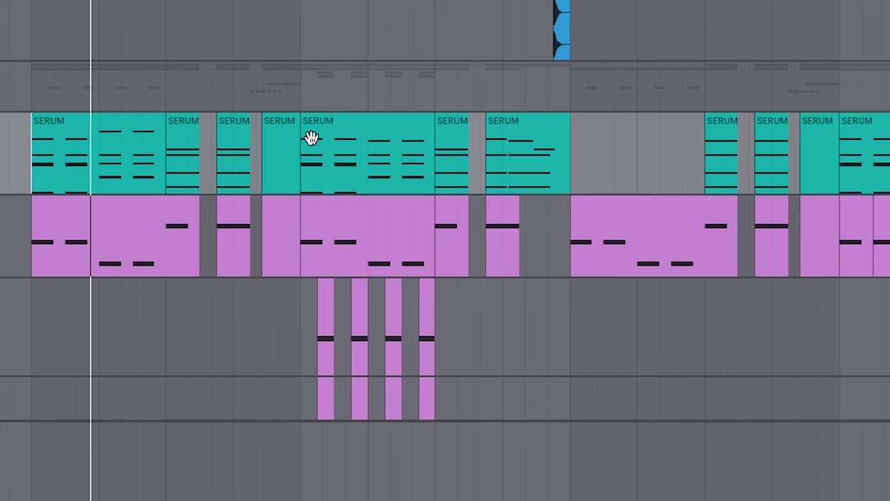
key("ctrl+v")
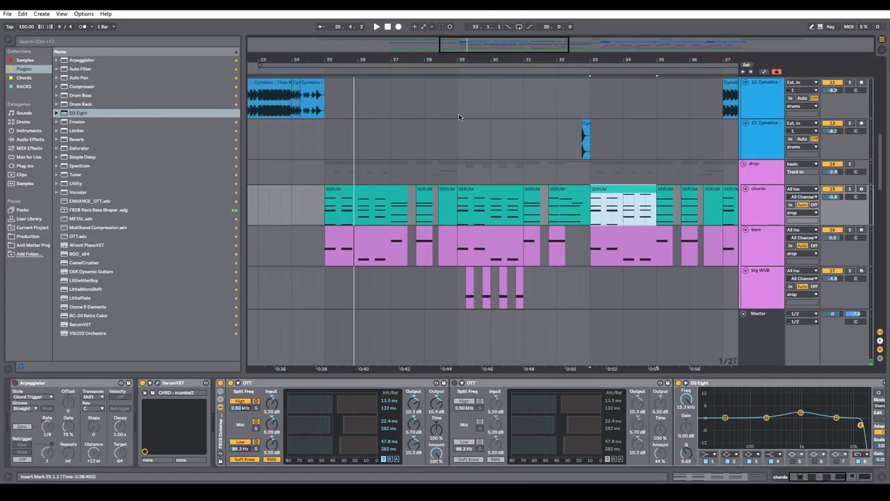
Play the arrangement from bar 25 and zoom out to review the filled gap
scroll(458, 114, "left", 3)
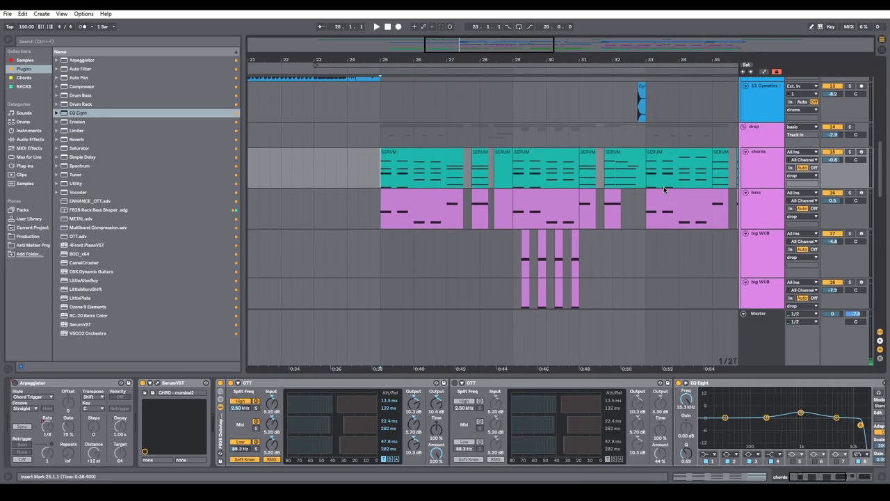
key("space")
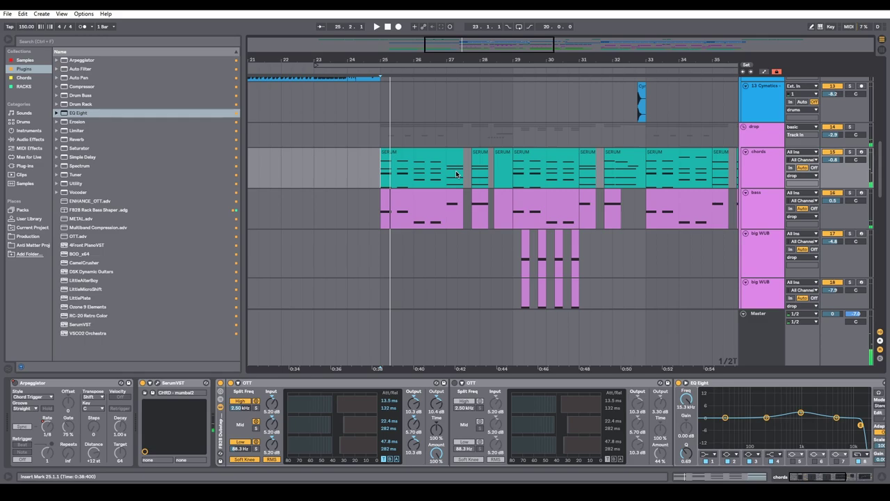
scroll(458, 174, "up", 1)
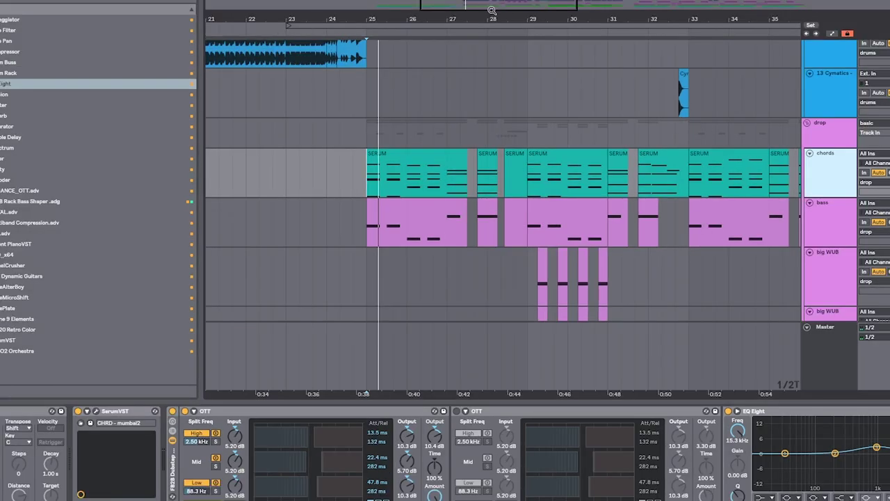
left_click_drag(492, 10, 491, 3)
left_click(452, 168)
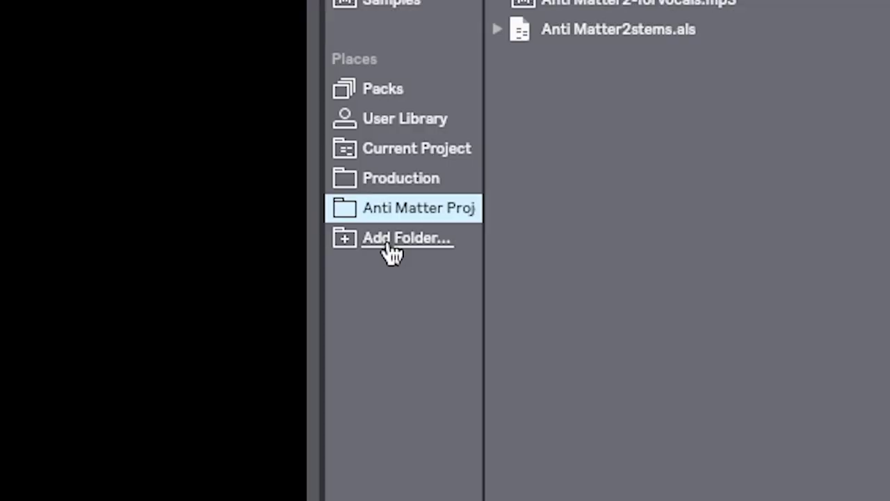
Add the FB2b folder to the browser's Places and open it
left_click(387, 240)
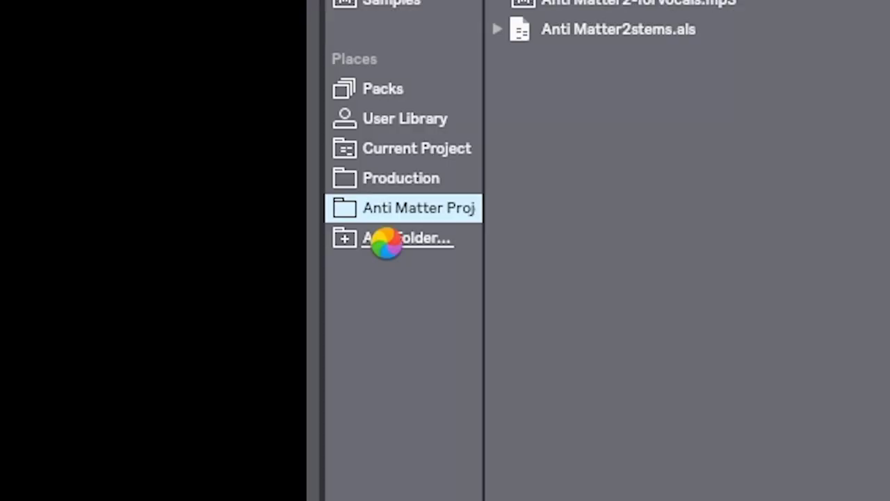
left_click(401, 252)
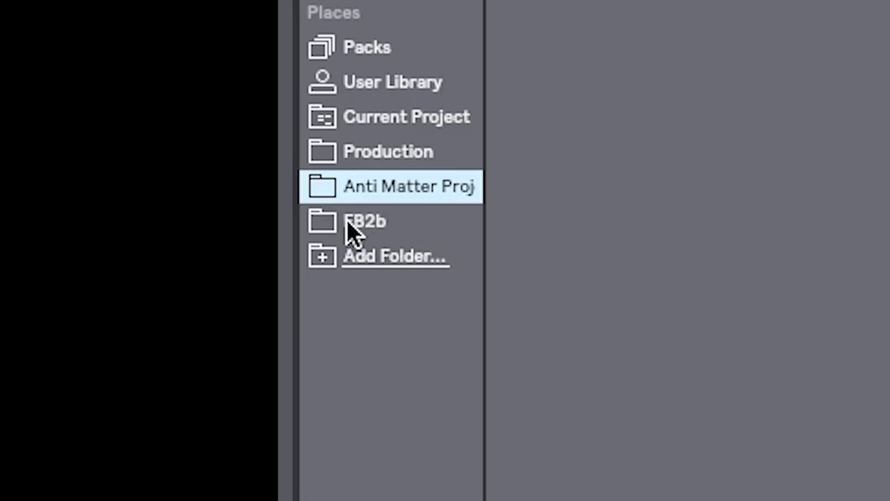
left_click(355, 221)
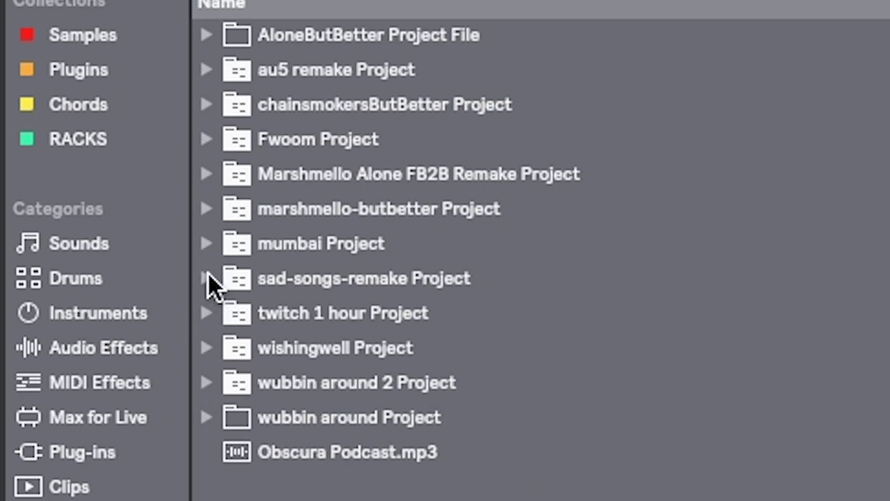
Drag the lead track from marshmello-butbetter-REMAKE.als's intro group into an empty arrangement row
left_click(207, 217)
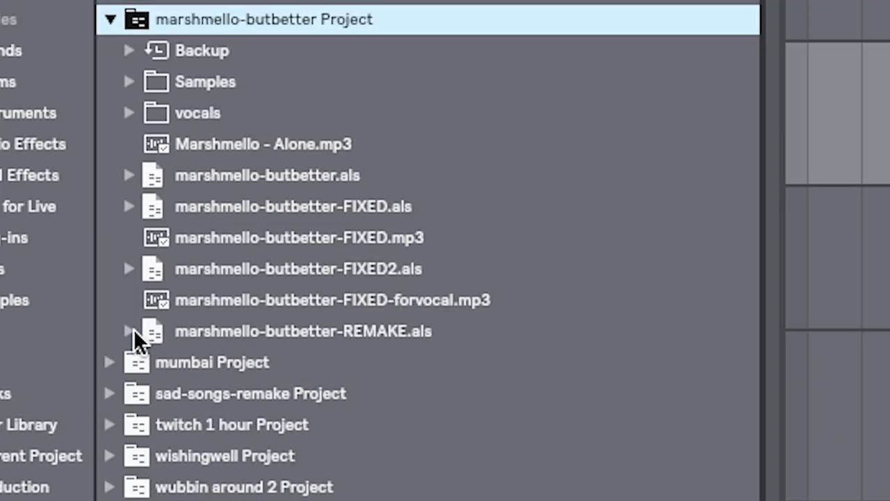
left_click(231, 500)
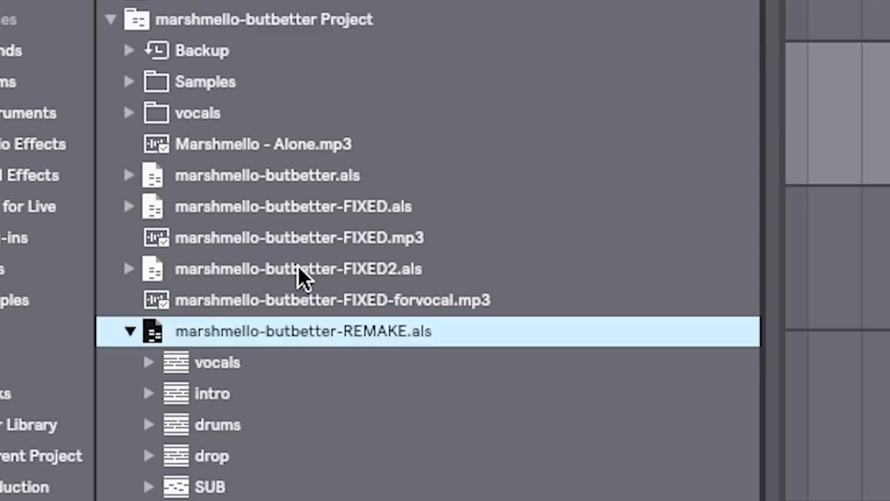
left_click(148, 393)
left_click(215, 455)
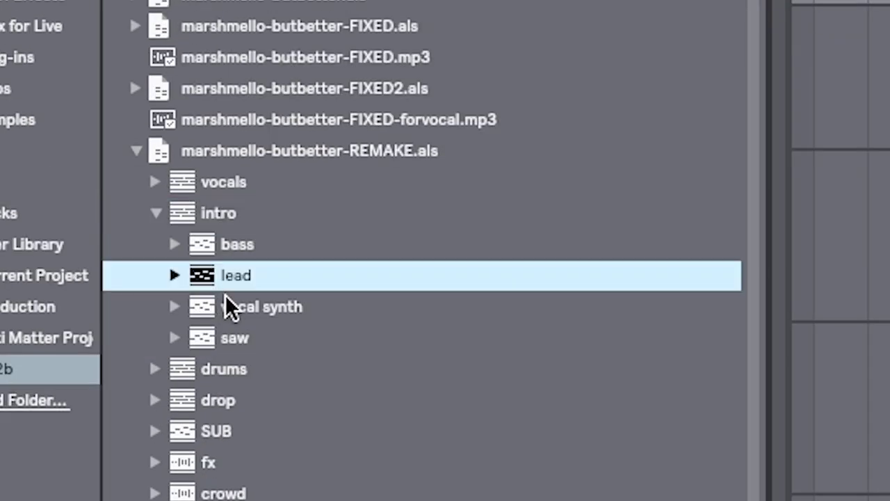
mouse_move(228, 282)
left_mouse_down()
mouse_move(737, 211)
mouse_move(375, 217)
mouse_move(643, 165)
mouse_move(316, 210)
left_mouse_up()
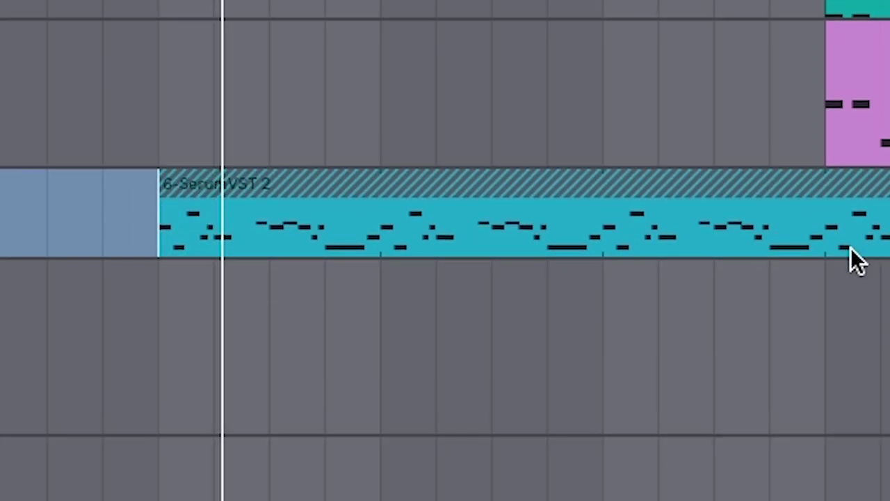
left_click(830, 253)
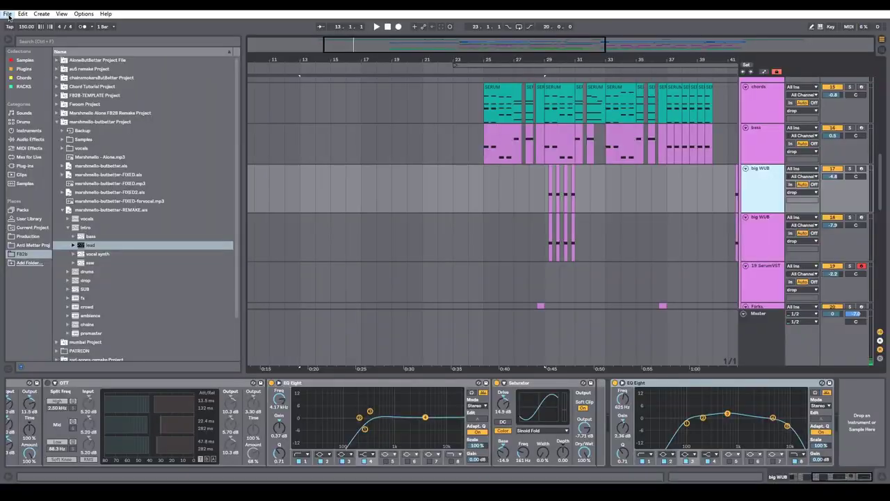
Create a new Live Set from the default template, answering the save-changes prompt
left_click(8, 14)
left_click(26, 28)
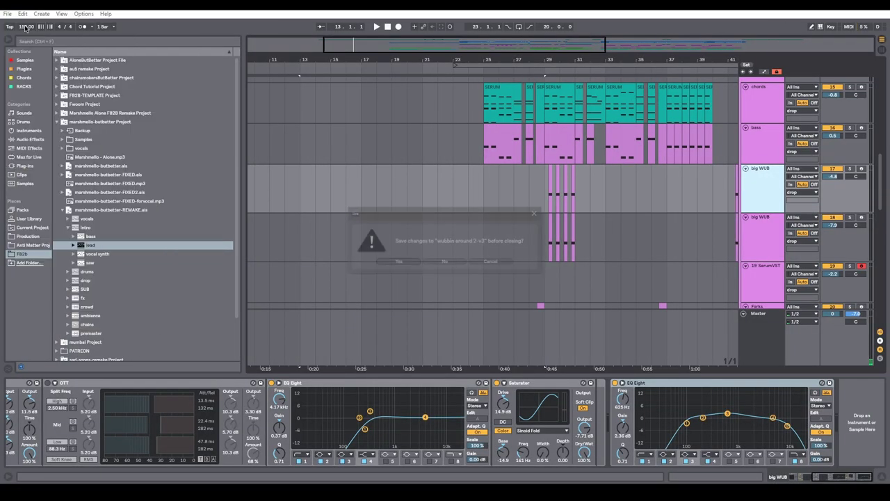
key("Return")
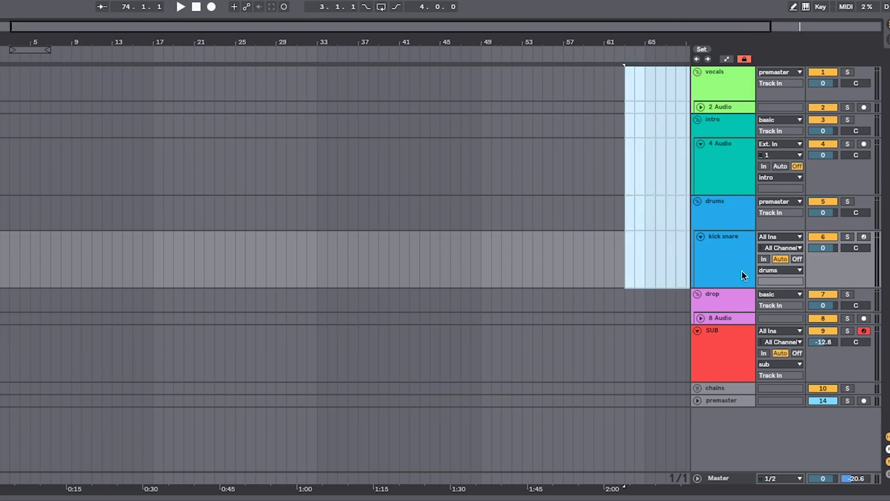
Inspect the template's tracks: kick snare, SUB, 4 Audio, vocals group, 2 Audio and drums
left_click(757, 304)
left_click(717, 368)
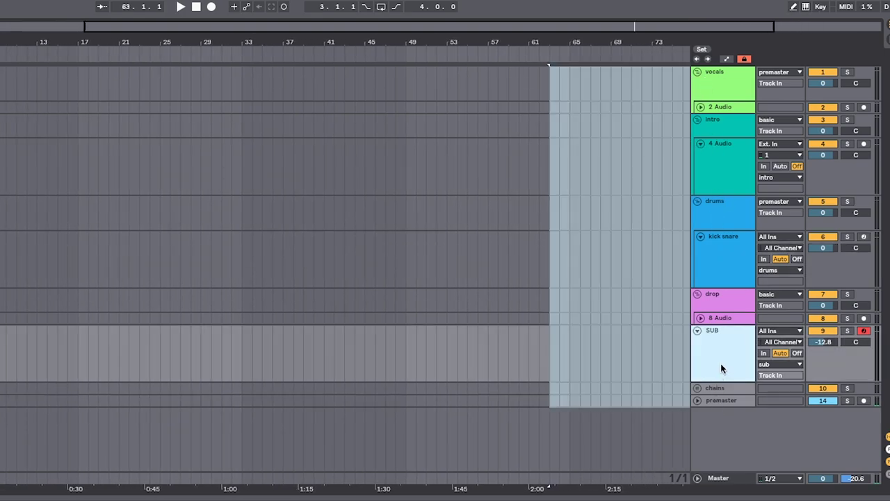
left_click(725, 260)
left_click(719, 168)
left_click(720, 91)
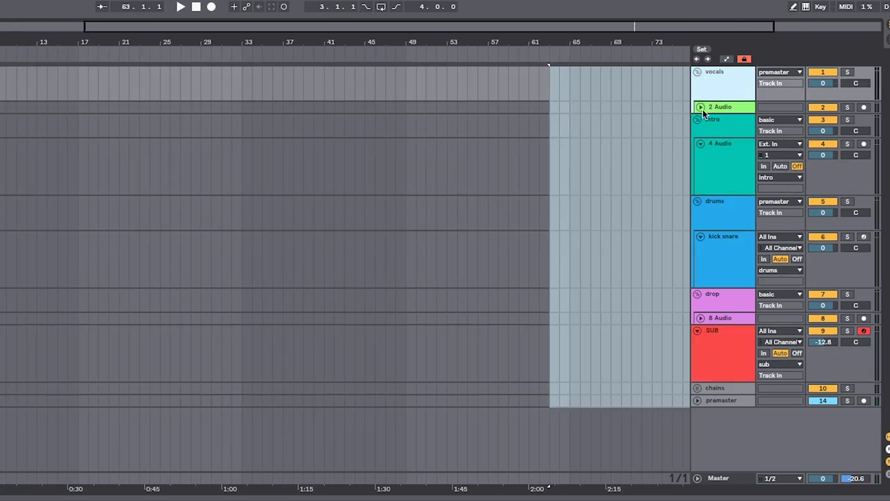
left_click(701, 106)
left_click(721, 141)
left_click(717, 206)
scroll(718, 244, "down", 1)
left_click(719, 285)
left_click(511, 250)
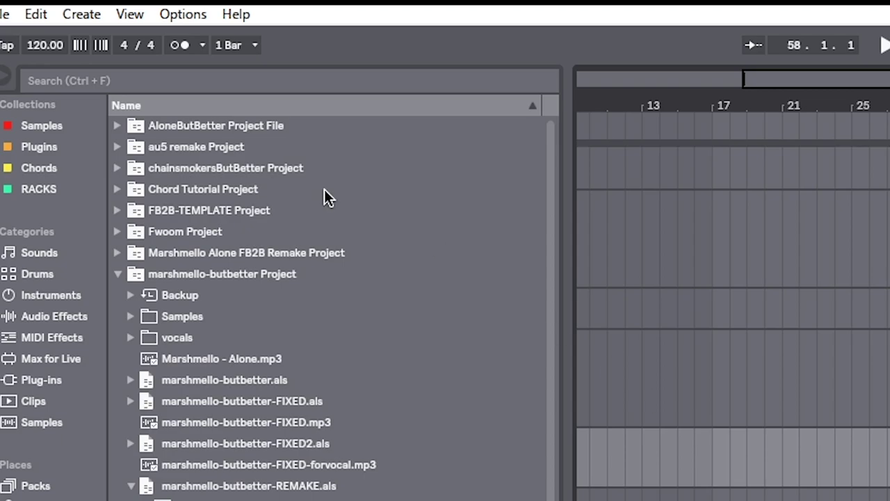
Open Preferences and start saving the set as default template, then cancel the overwrite
left_click(174, 14)
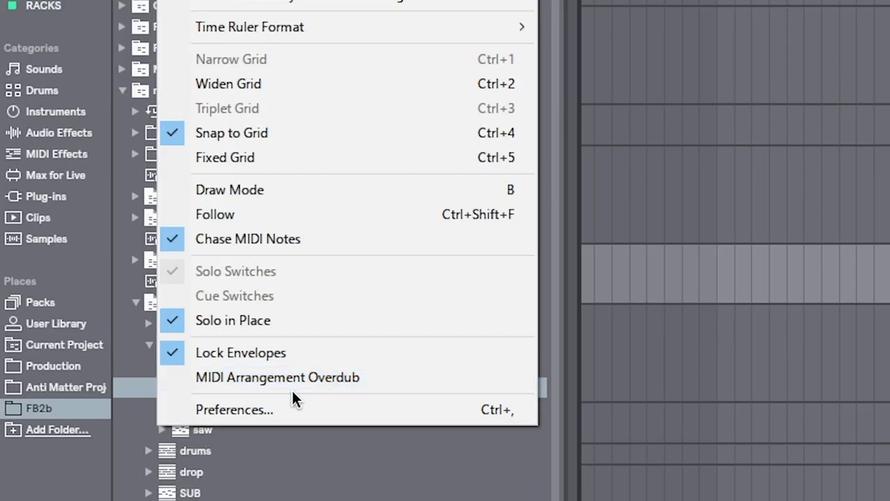
left_click(292, 409)
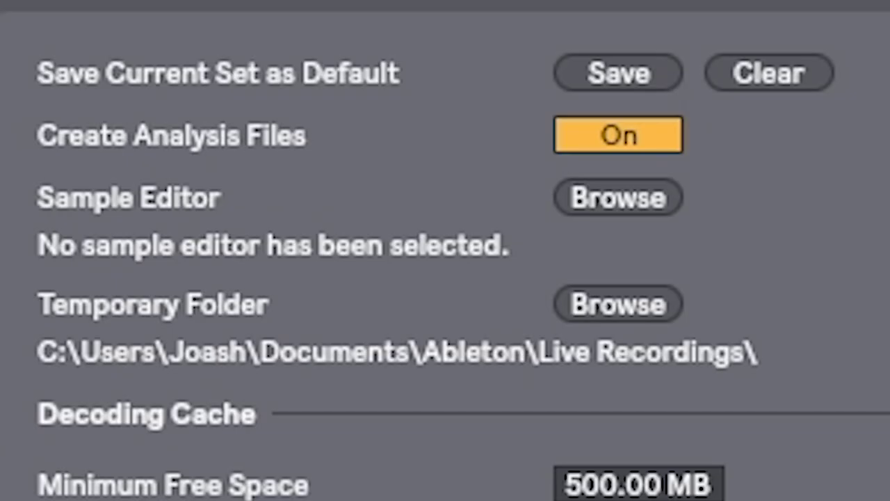
left_click(630, 77)
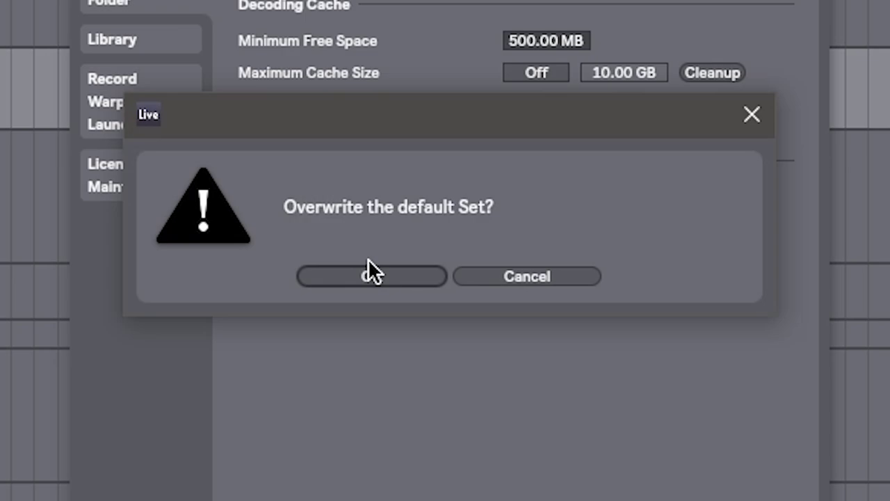
left_click(523, 281)
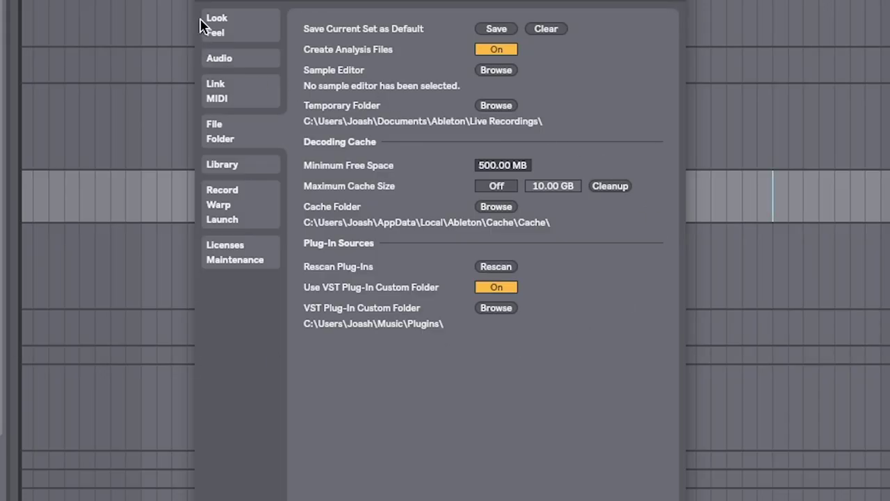
Toggle Create Fades on Clip Edges on and off in Record/Warp/Launch preferences
left_click(229, 208)
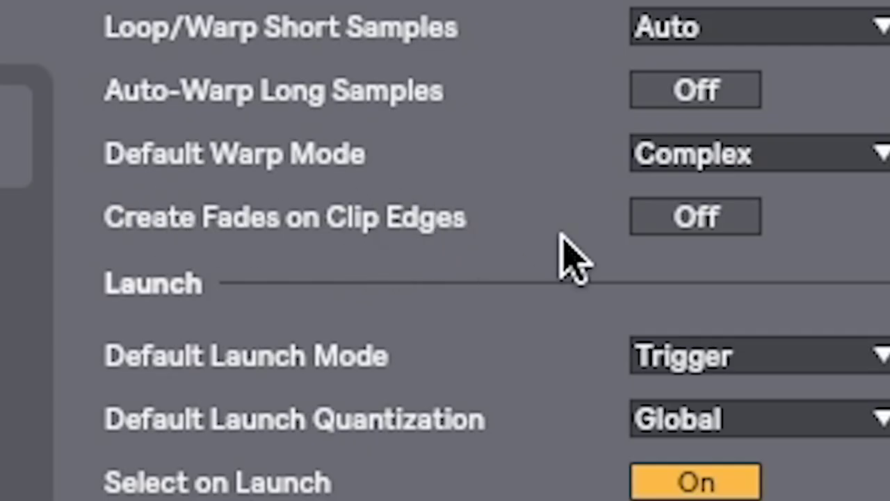
left_click(688, 219)
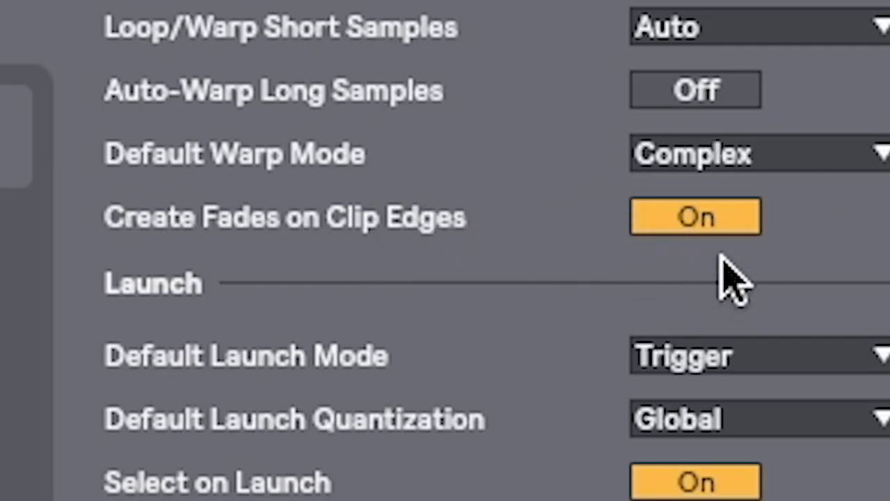
left_click(706, 217)
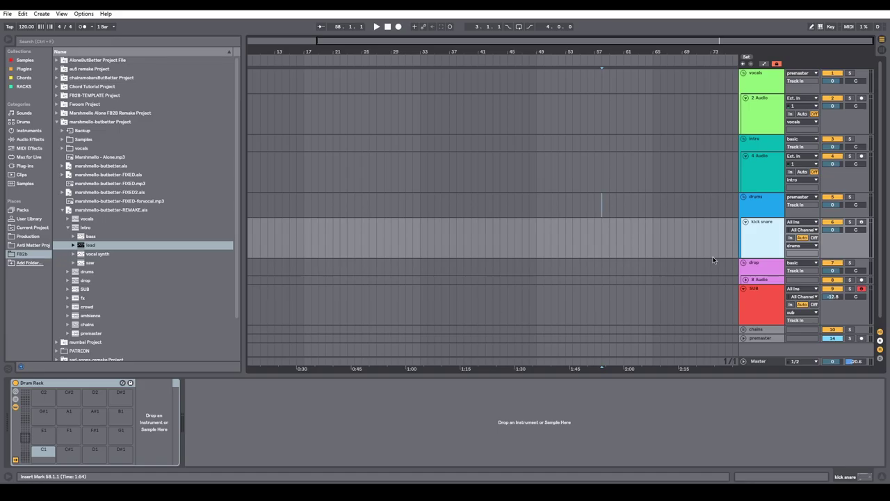
Browse to THE REMEDY KIT VOL 3 > KICKS sample folder
scroll(723, 236, "up", 2)
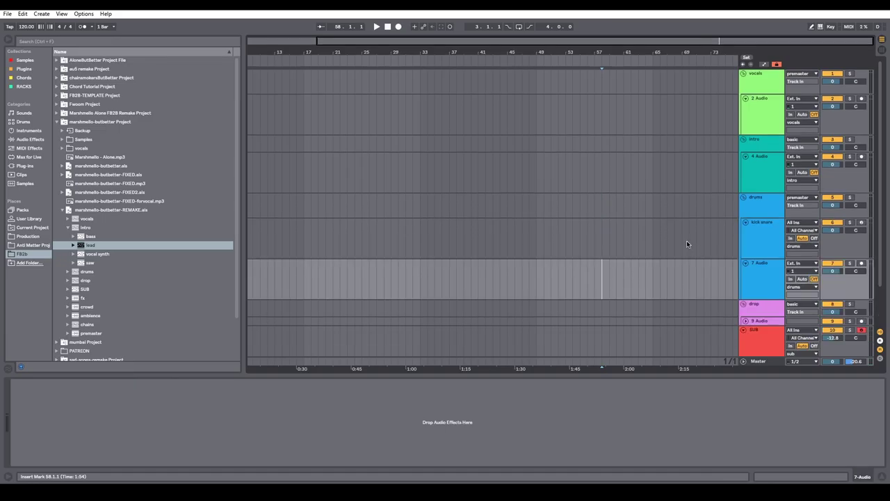
scroll(686, 244, "down", 2)
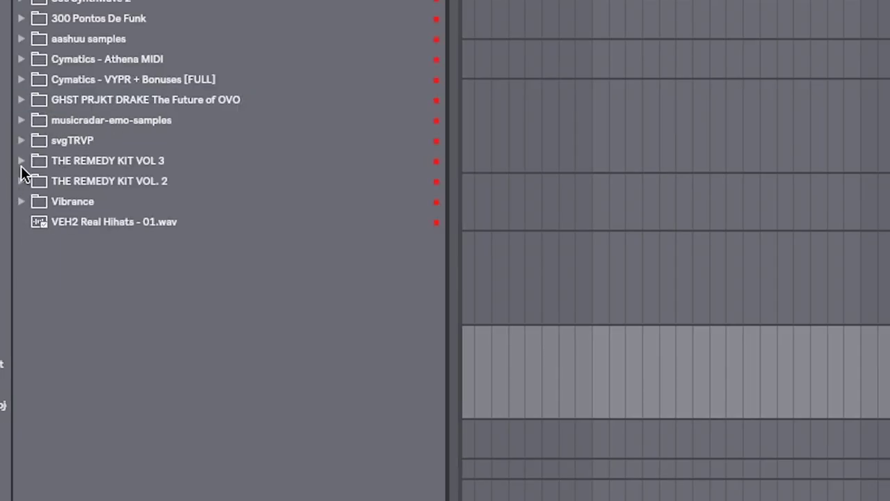
left_click(22, 161)
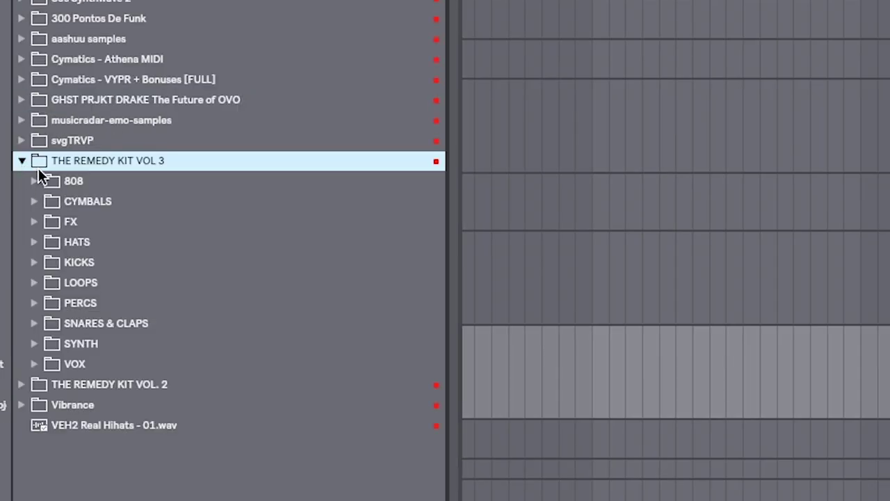
left_click(33, 262)
scroll(165, 316, "down", 2)
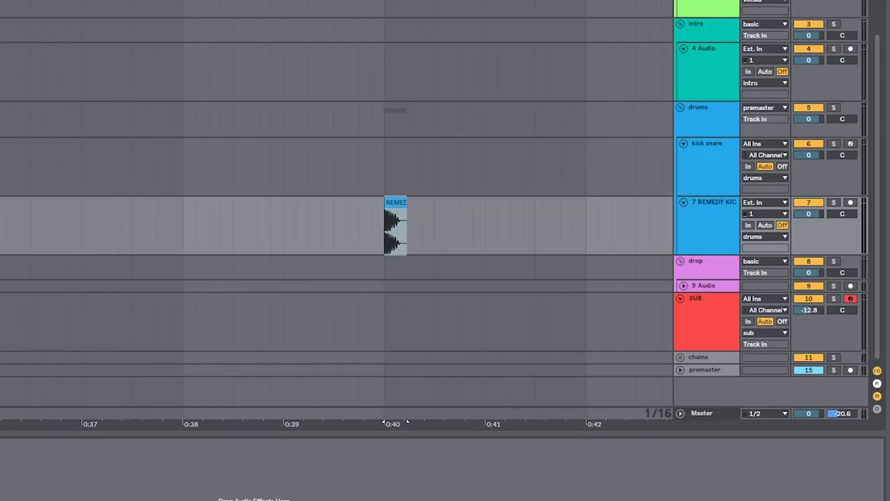
Copy the REMEDY KICK_17 clip along track 7 and play to compare fades on and off
left_click_drag(395, 226, 425, 233)
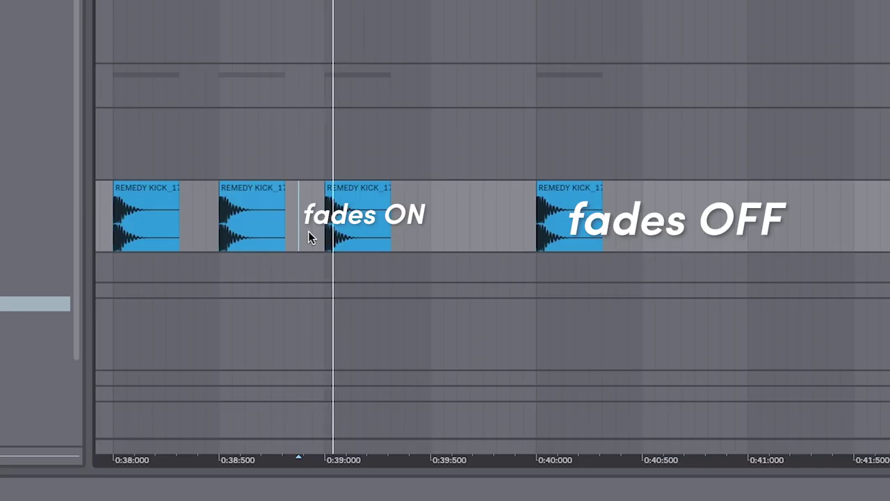
left_click(566, 207)
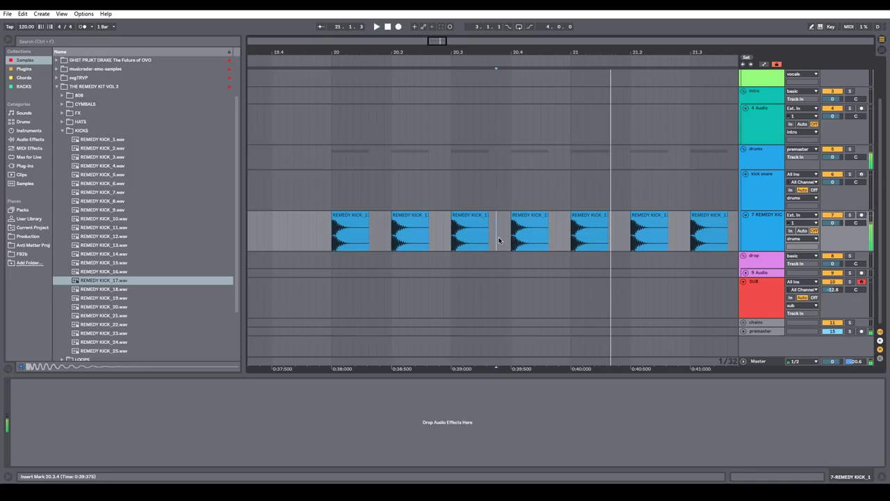
key("space")
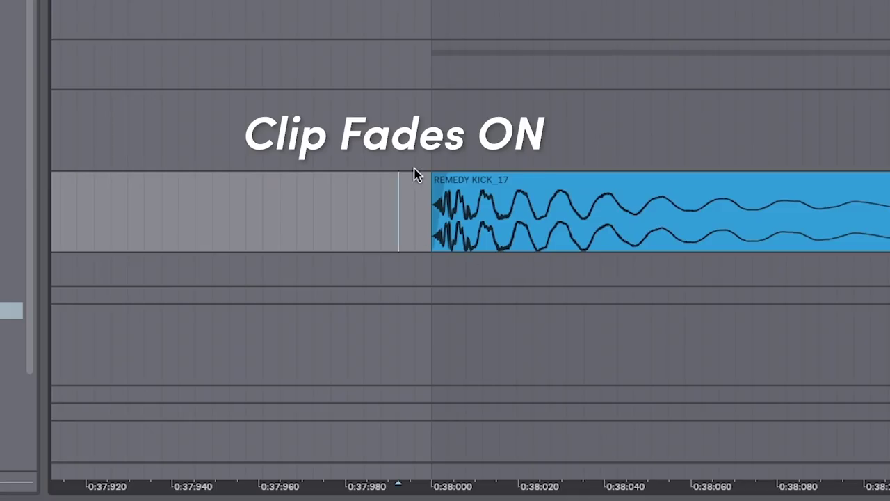
scroll(347, 209, "right", 3)
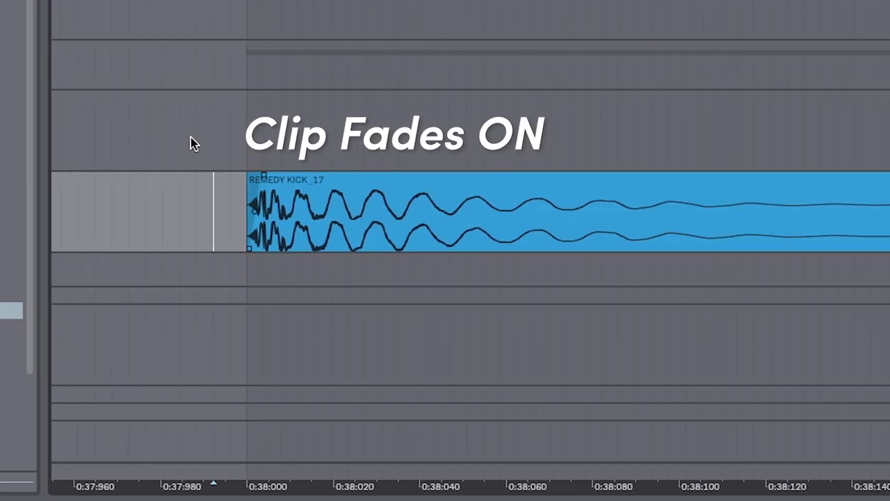
scroll(235, 208, "up", 5)
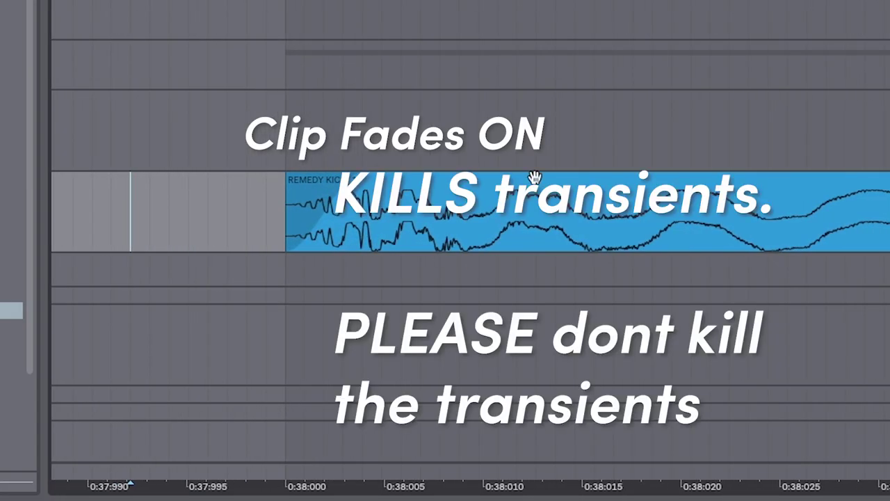
scroll(445, 209, "down", 10)
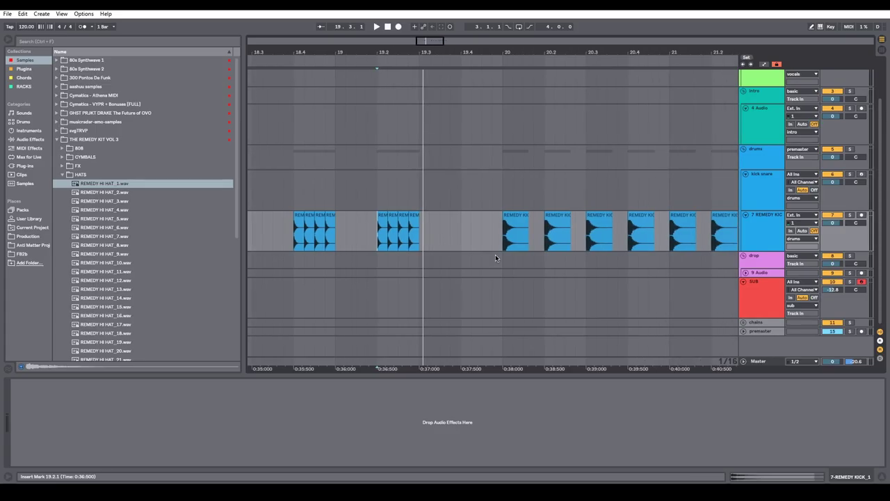
Shorten the end of one REMEDY kick clip
scroll(495, 254, "down", 3)
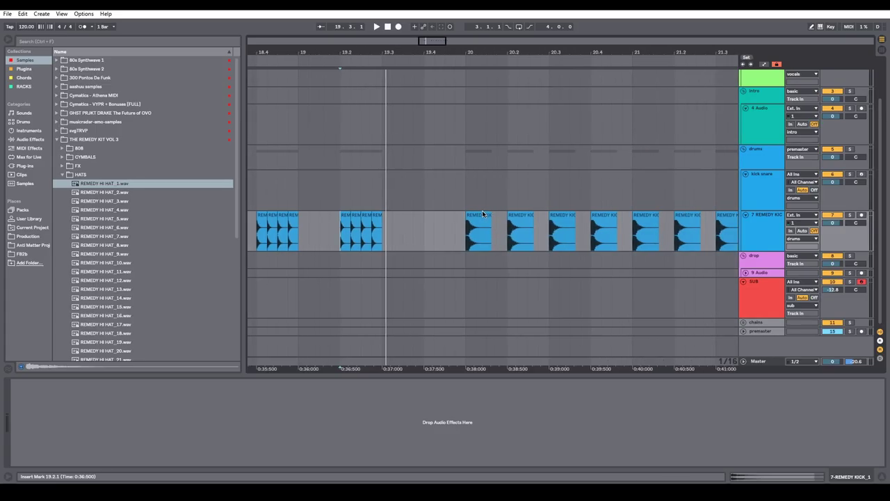
left_click_drag(482, 216, 498, 232)
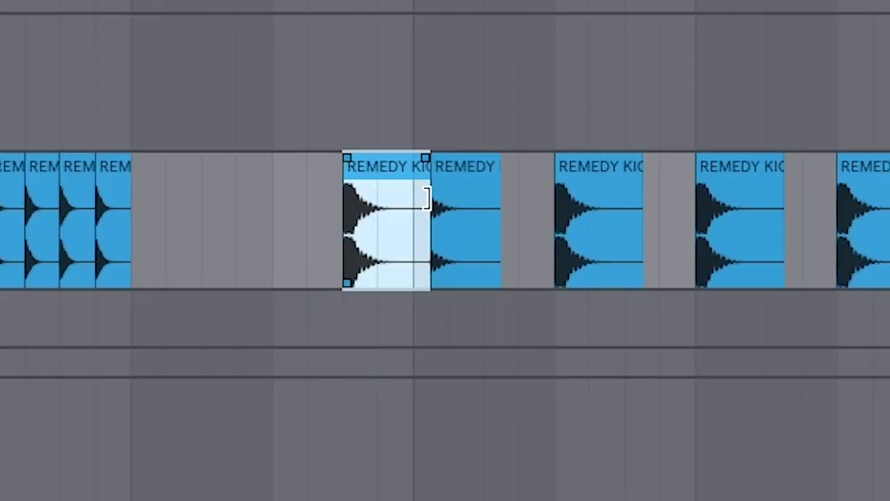
left_click_drag(427, 198, 417, 199)
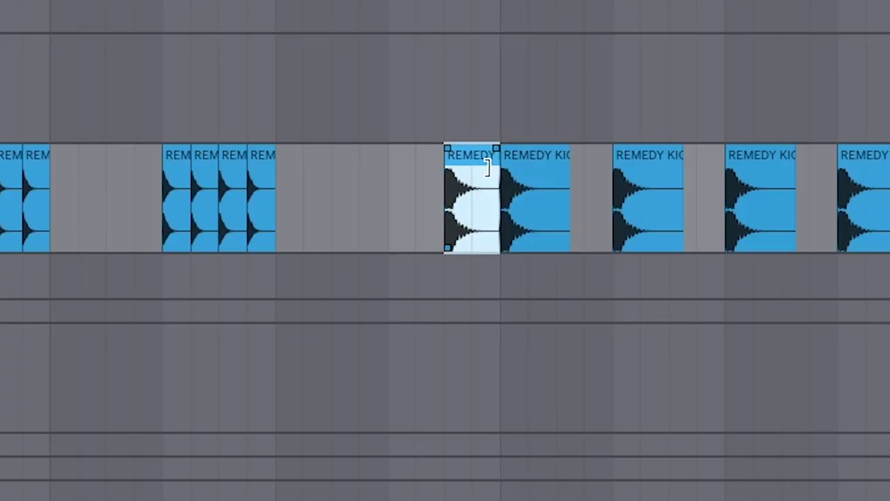
Reverse the shortened kick clip with R and play it back
left_click(415, 182)
left_click(473, 185)
key("r")
key("space")
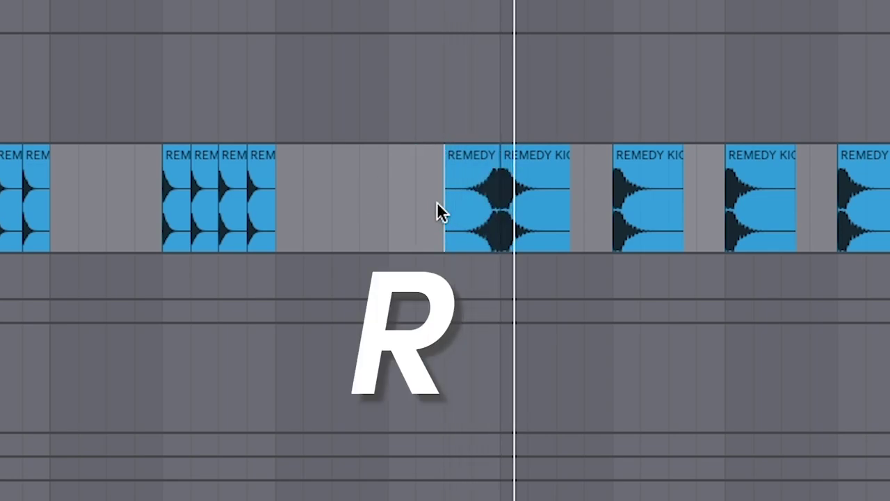
key("space")
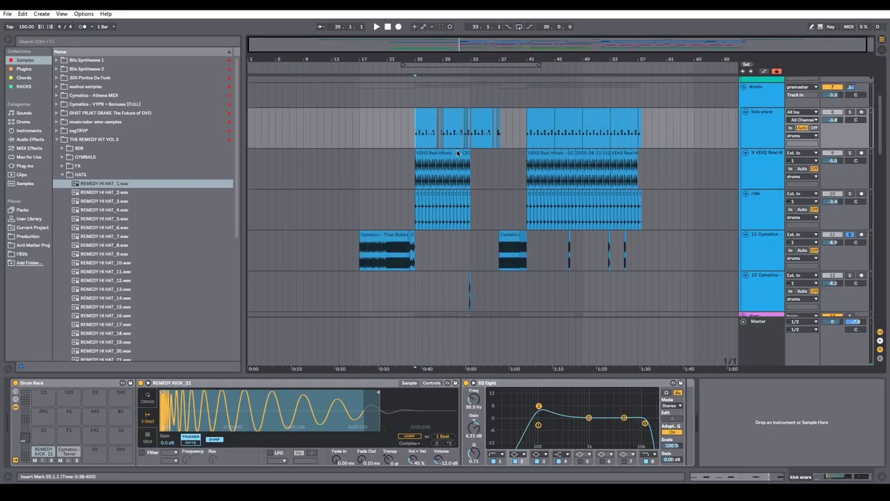
scroll(471, 274, "down", 2)
scroll(470, 270, "down", 8)
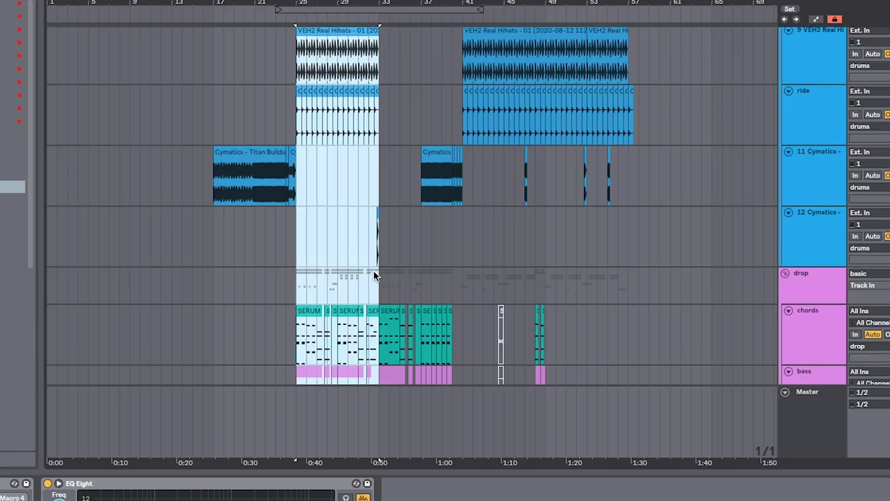
Select the bar 33–41 section across all tracks
left_click(295, 70)
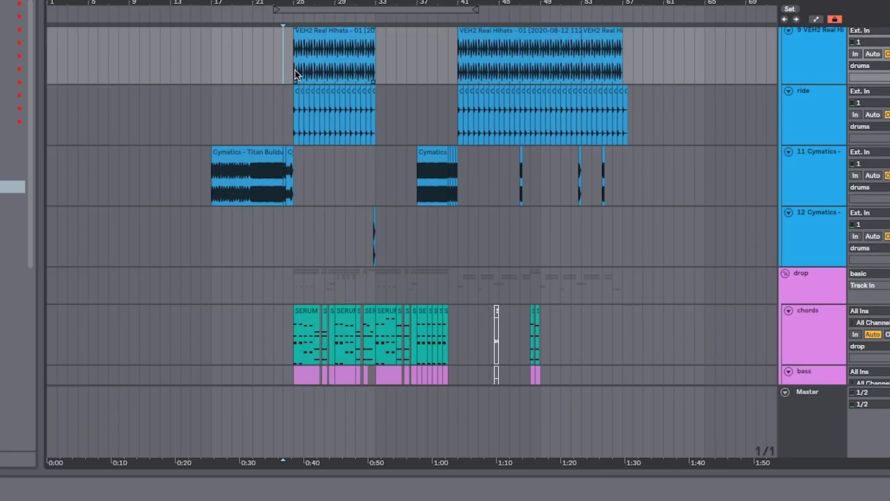
scroll(412, 287, "down", 10)
left_click(374, 340, "shift")
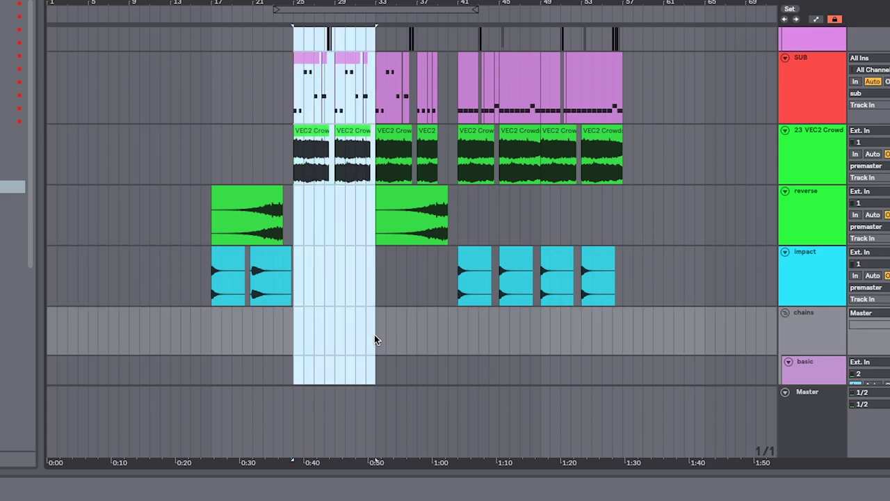
scroll(365, 298, "up", 10)
scroll(376, 311, "up", 8)
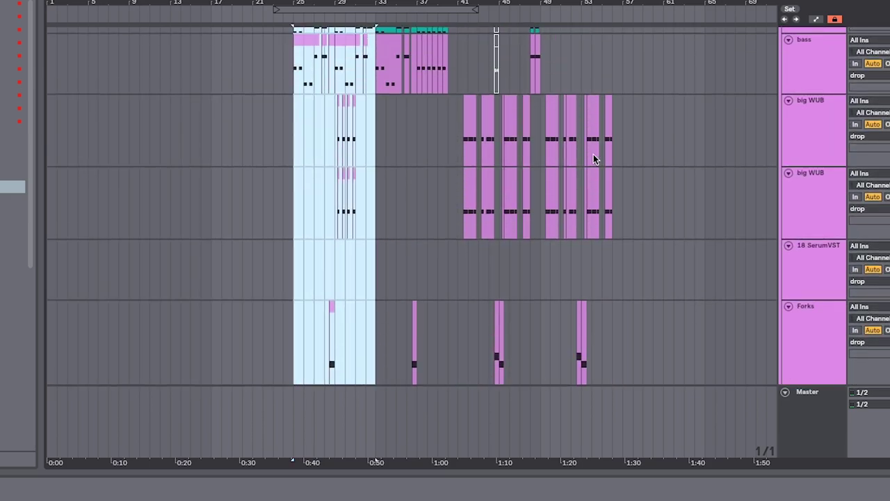
Undo two Ctrl+D duplicates, then insert a copy of bars 33–41 with Duplicate Time
key("ctrl+d")
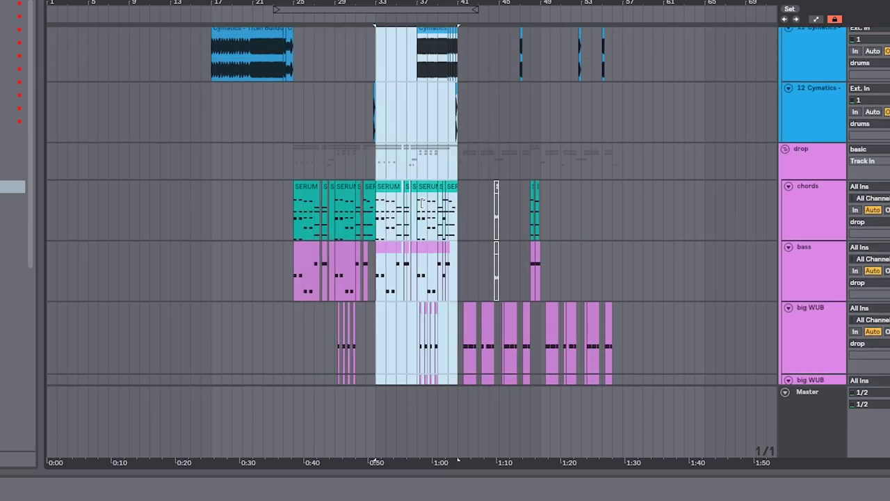
key("ctrl+d")
key("ctrl+d")
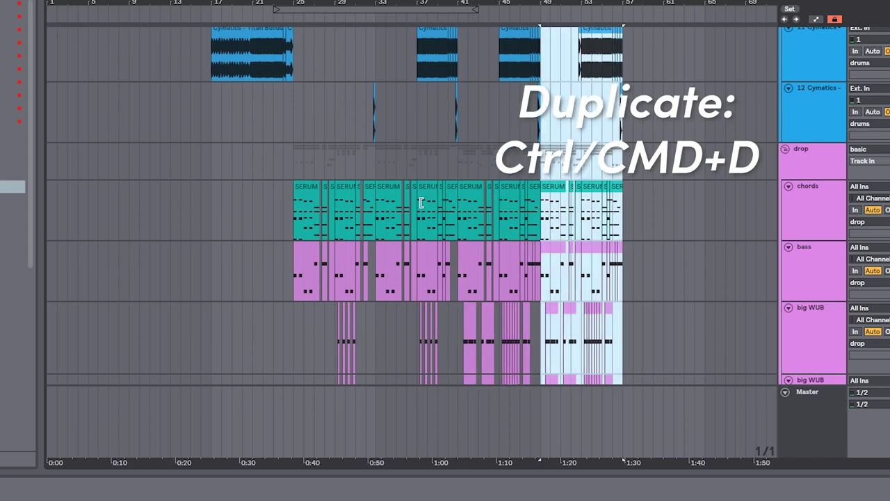
key("ctrl+z")
key("ctrl+z")
key("ctrl+z")
key("ctrl+shift+d")
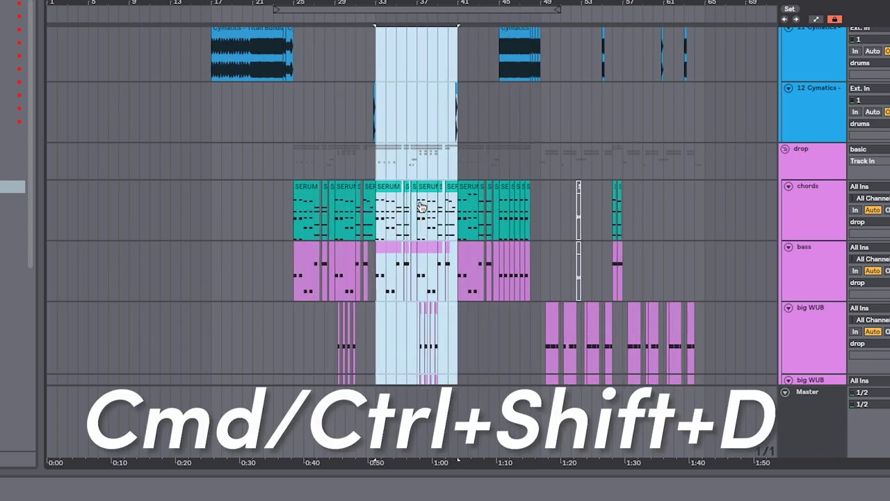
scroll(421, 207, "down", 4)
left_click_drag(454, 99, 538, 157)
Select the bass and chords tracks to check the shifted clips
left_click(539, 158)
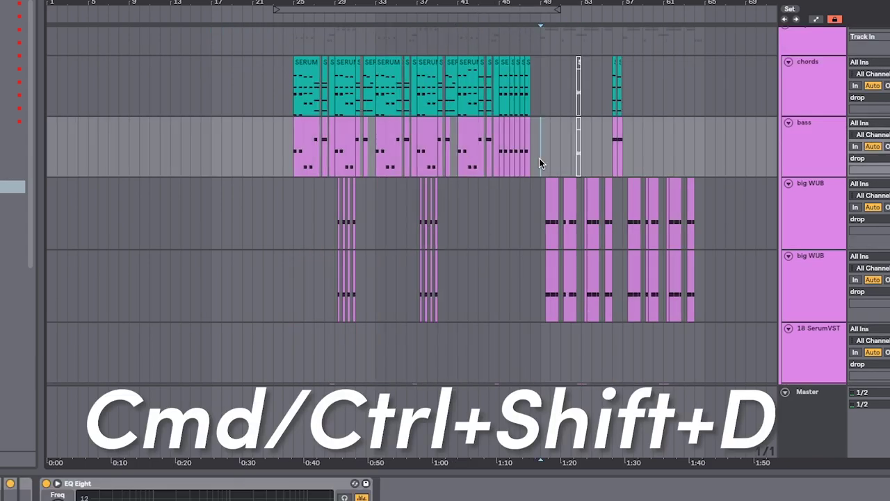
left_click(302, 79)
scroll(374, 241, "up", 10)
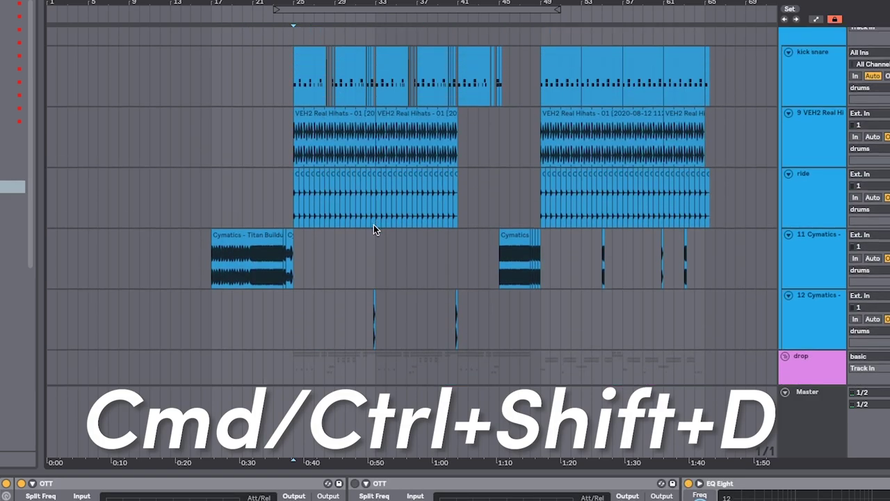
scroll(372, 229, "up", 3)
scroll(379, 235, "down", 8)
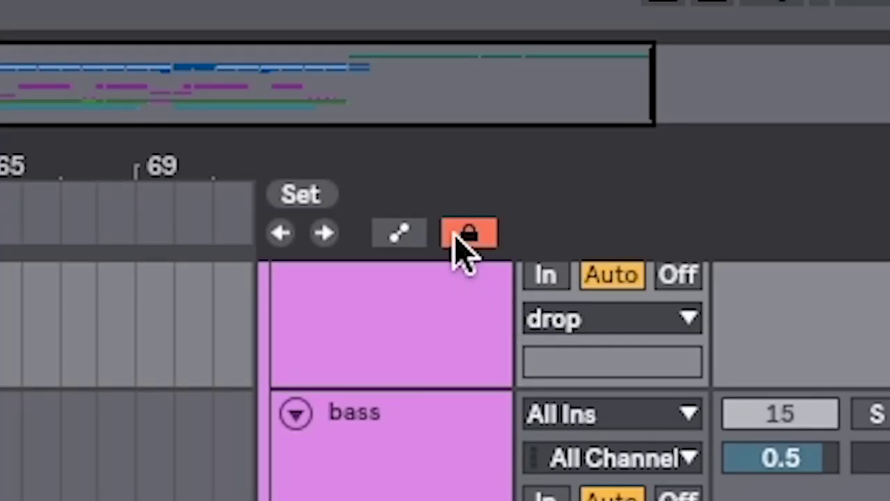
scroll(586, 352, "up", 5)
left_click(479, 235)
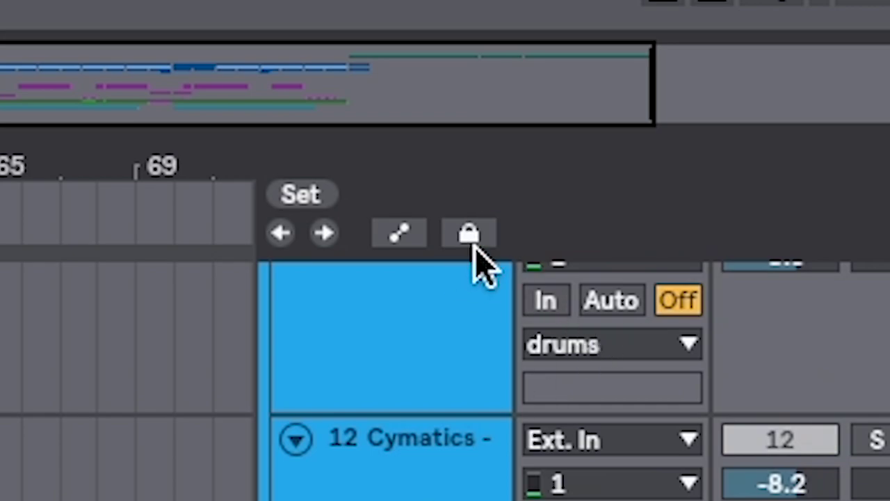
left_click(474, 246)
scroll(474, 313, "down", 5)
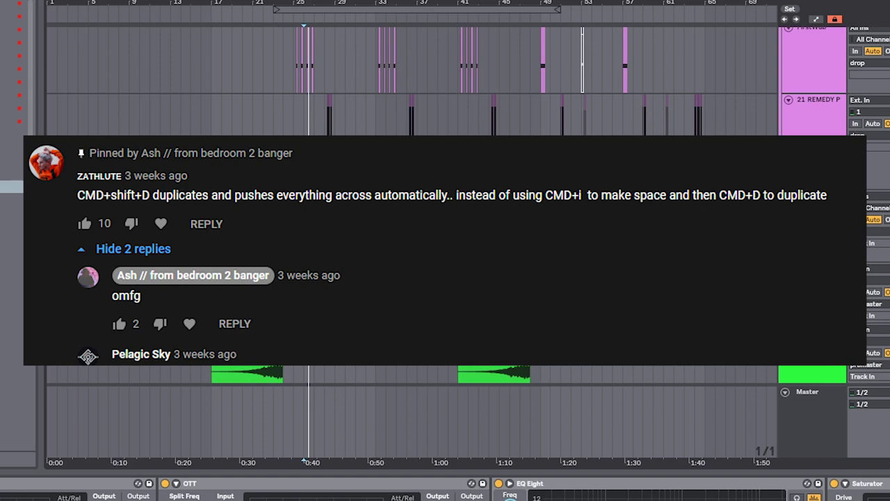
scroll(412, 236, "up", 2)
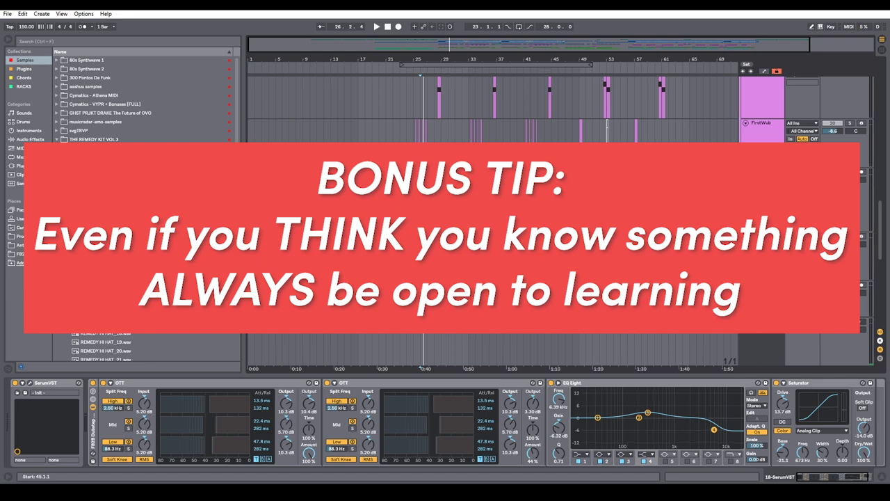
scroll(493, 209, "down", 2)
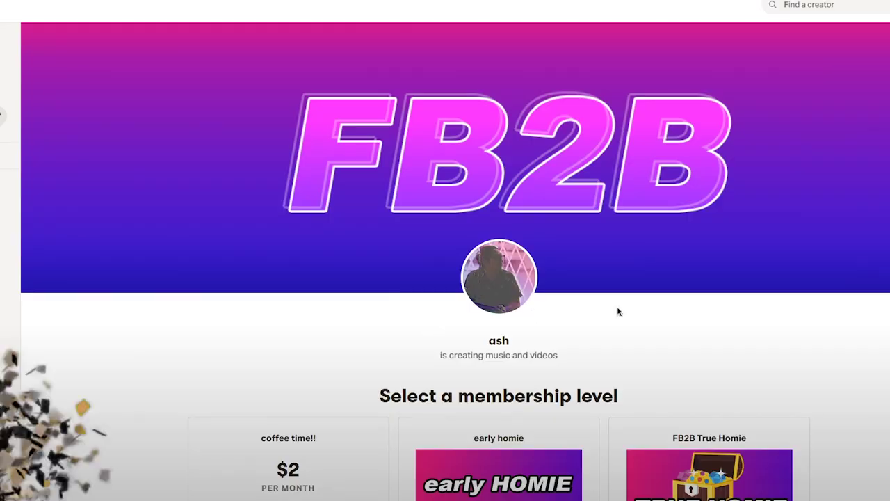
scroll(617, 306, "down", 10)
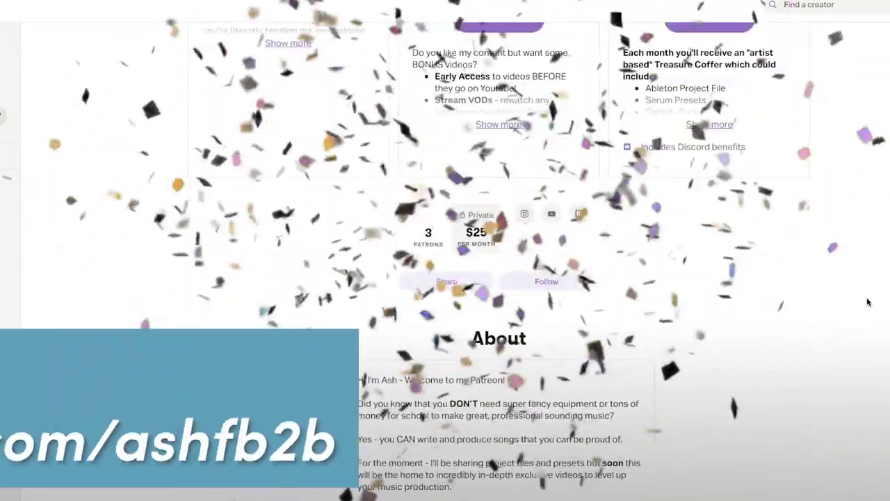
scroll(867, 302, "down", 5)
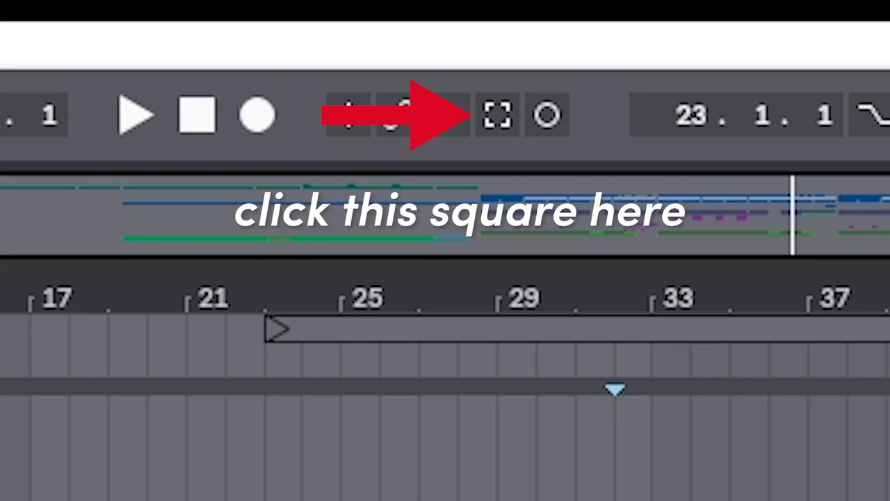
Capture the played notes as a MIDI clip, select its notes, and set tempo to 150
left_click(492, 122)
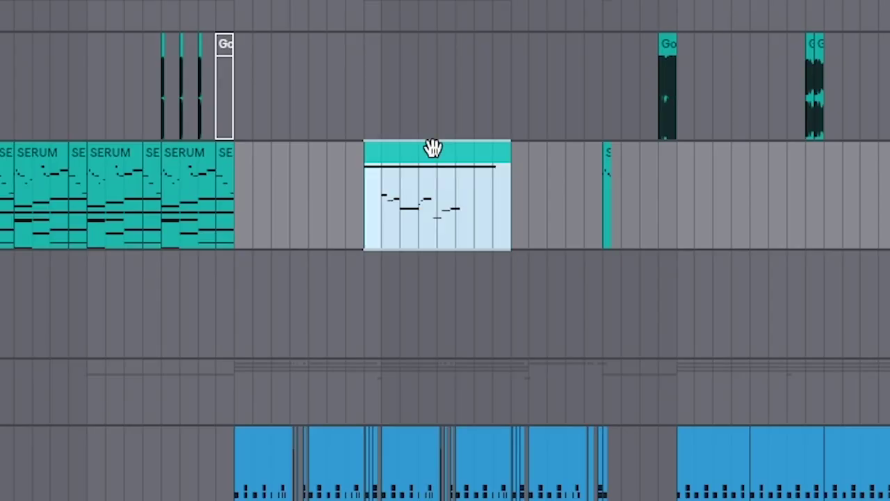
left_click(360, 240)
left_click_drag(204, 260, 723, 353)
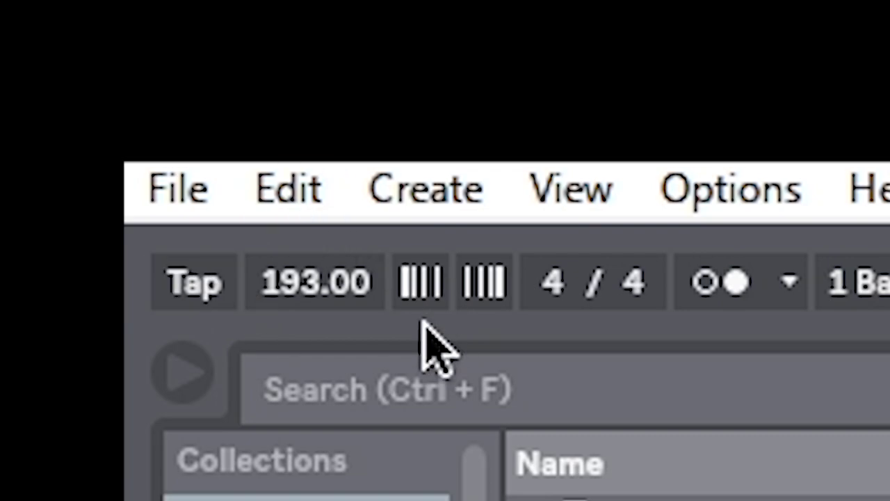
left_click(316, 282)
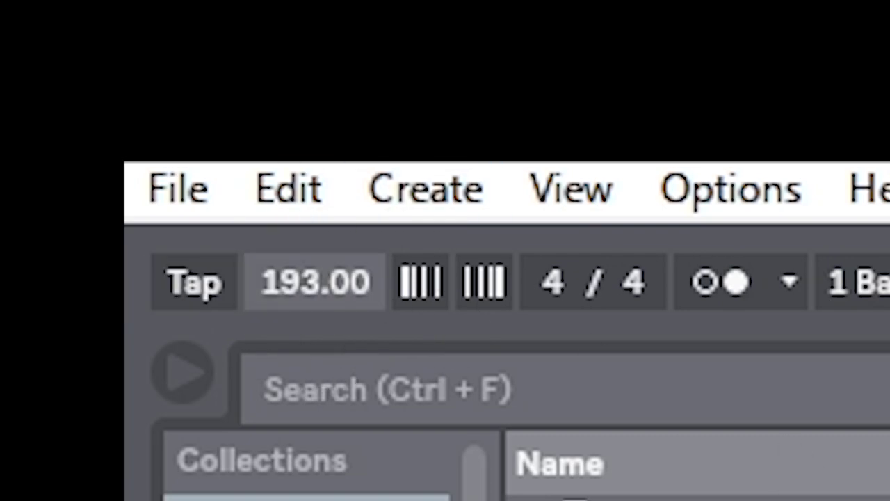
type("150")
key("Return")
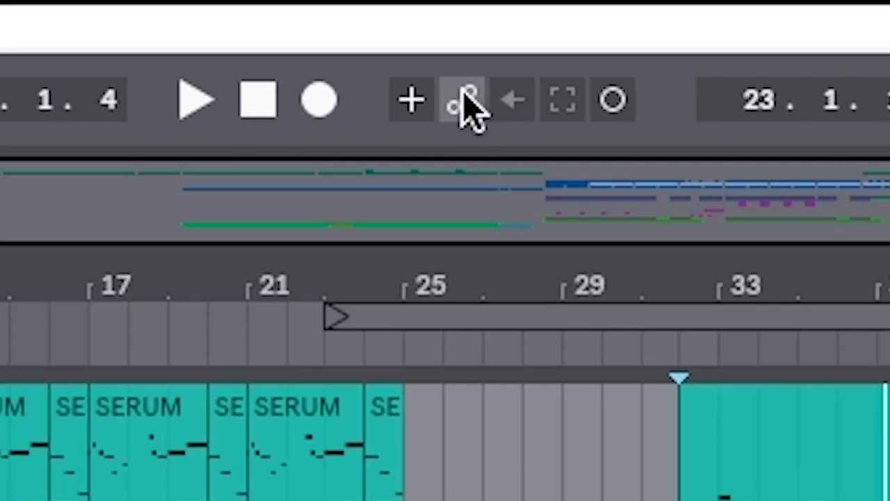
Enable Arrangement Overdub and play the arrangement from bar 9
left_click(421, 28)
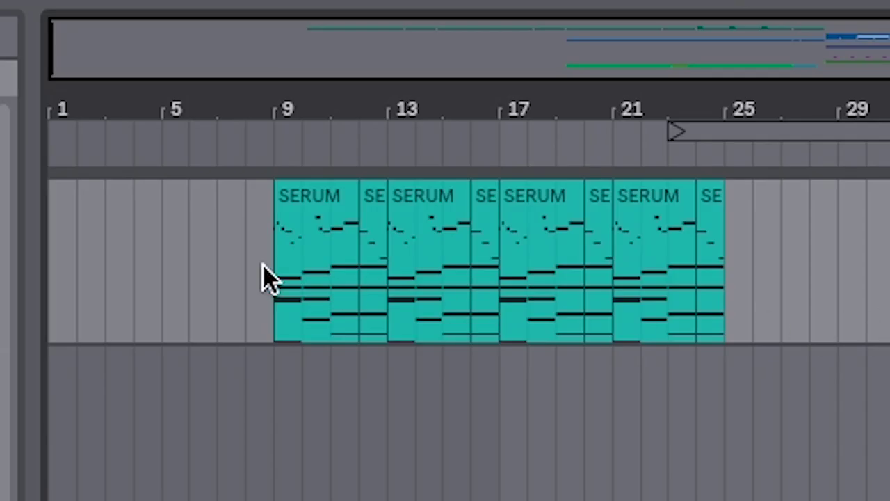
key("space")
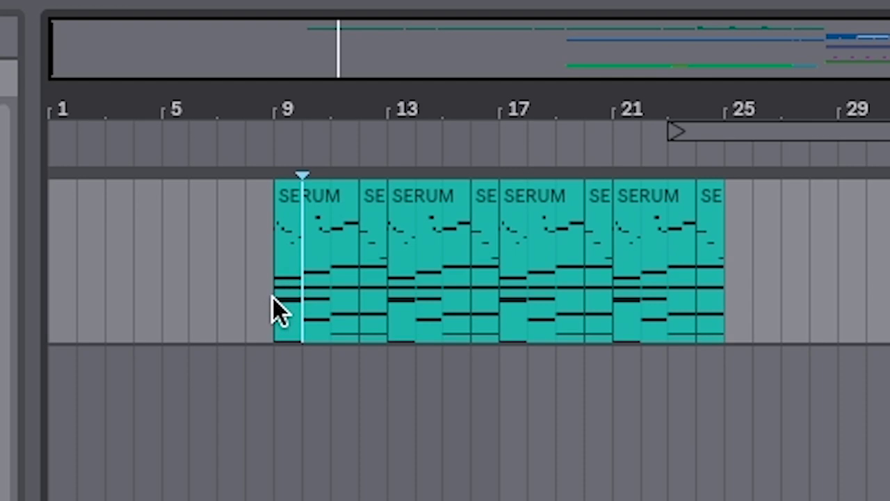
left_click(272, 297)
scroll(433, 427, "up", 3)
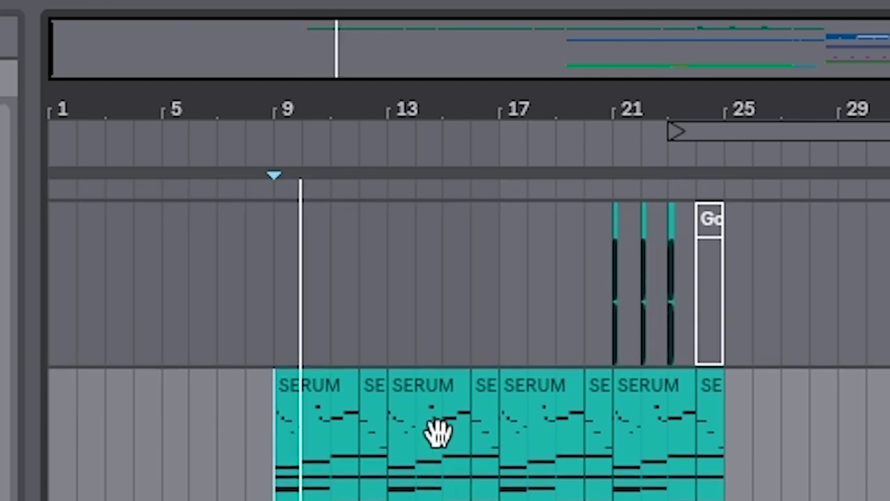
scroll(433, 427, "down", 3)
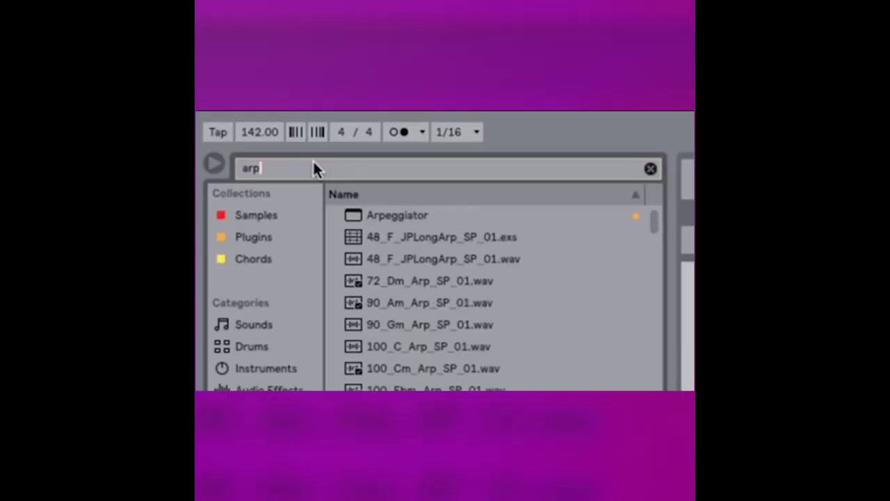
Load the Arpeggiator from the 'arpe' search onto the chords track with Chord Trigger style
type("e")
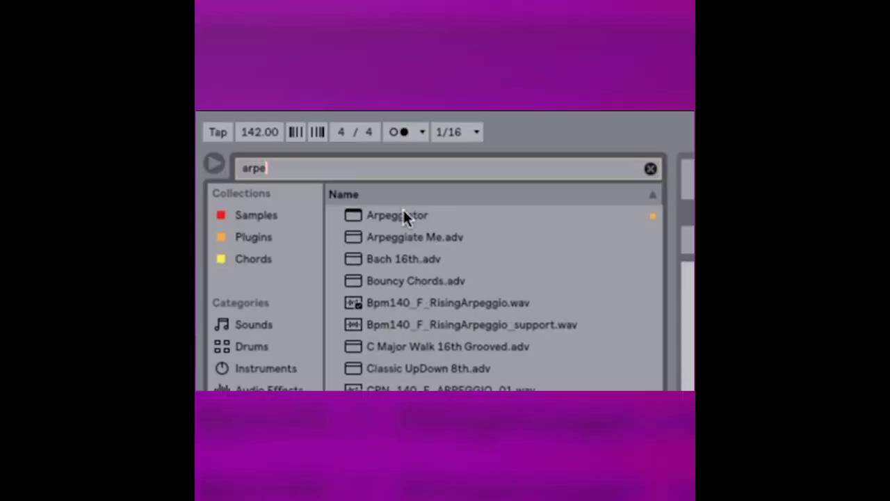
left_click(245, 139)
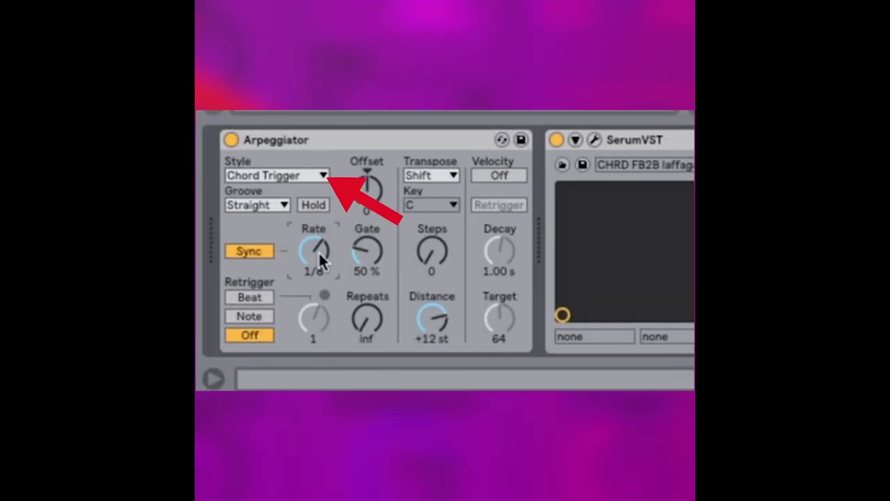
left_click(318, 251)
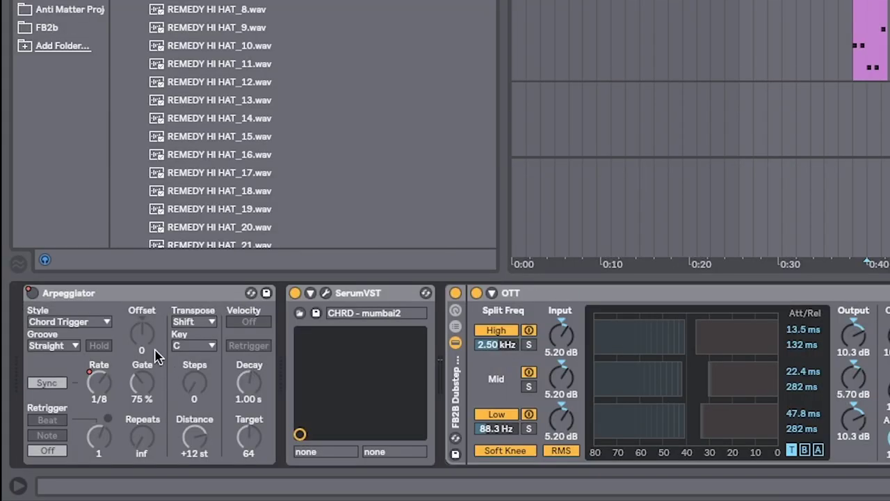
left_click(160, 293)
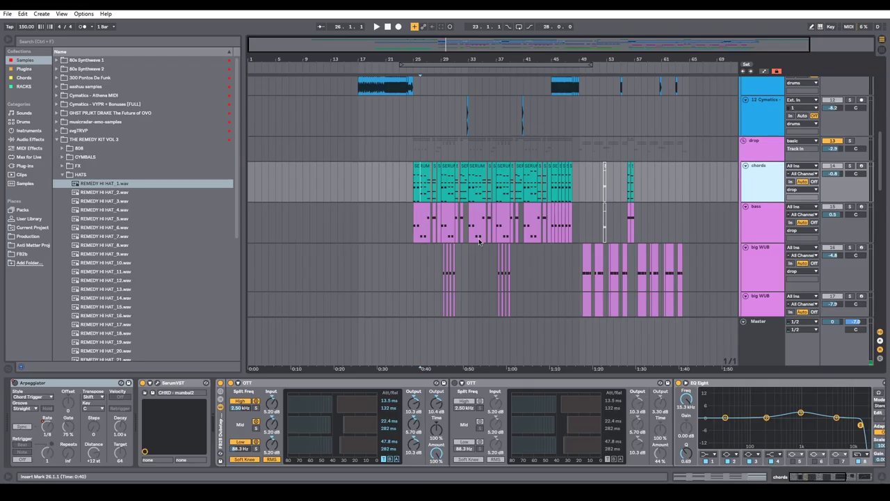
key("plus")
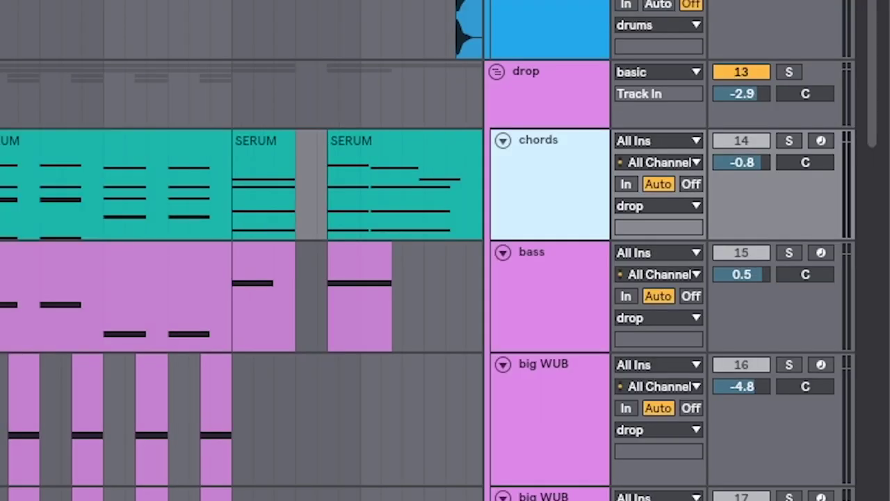
Add a new 15 MIDI track taking input from chords Post FX, and arm it
key("ctrl+shift+m")
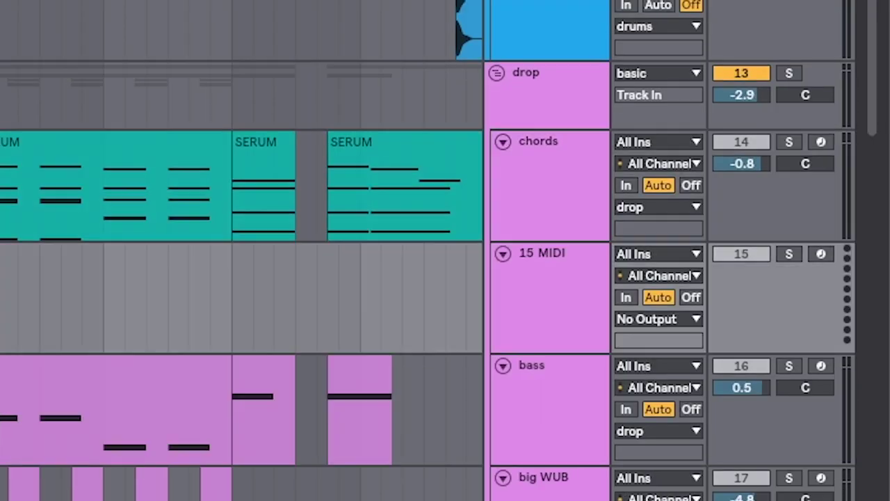
left_click(561, 262)
left_click(629, 253)
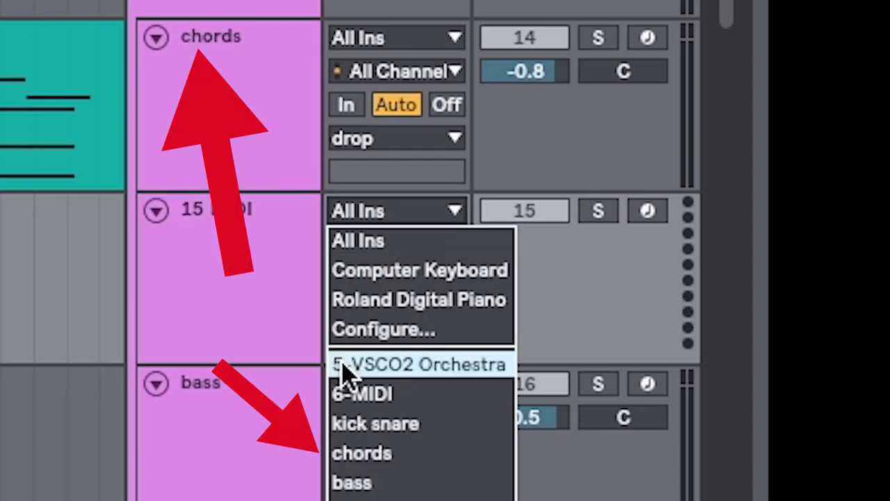
left_click(367, 456)
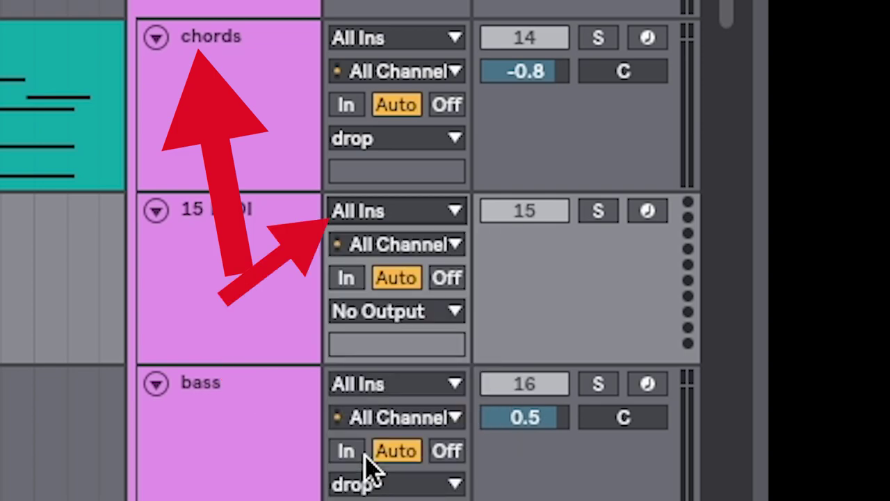
left_click(354, 251)
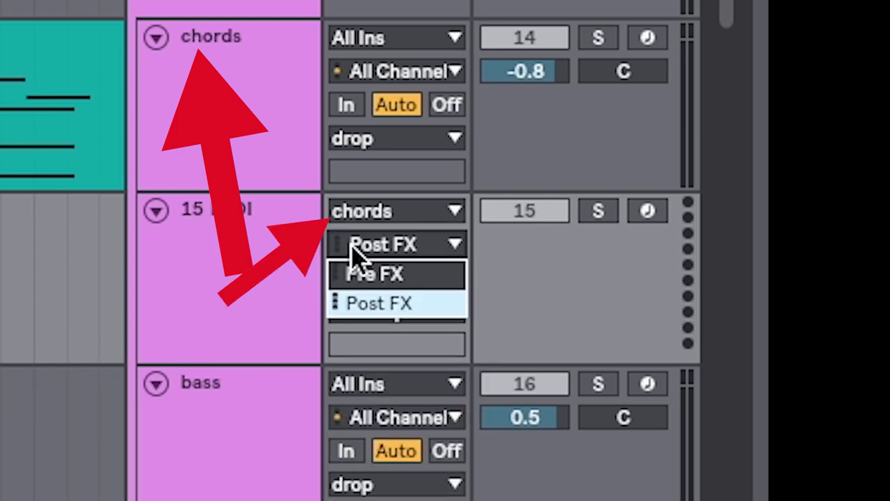
left_click(423, 306)
left_click(647, 211)
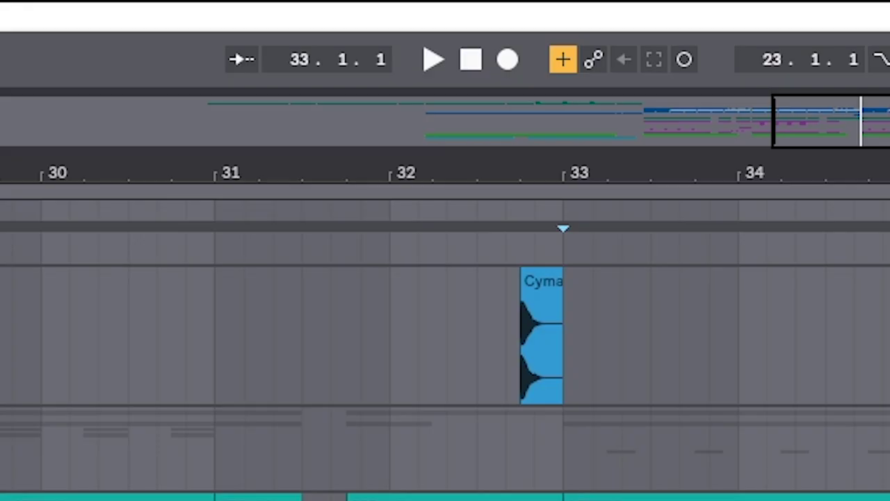
Record the arpeggiated chords into clip 15-MIDI 2 and view its notes in a larger piano roll
left_click(507, 60)
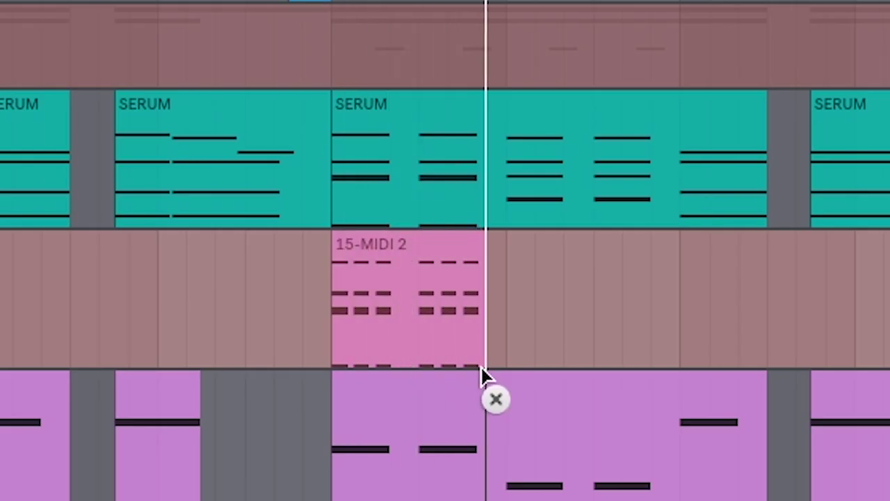
key("space")
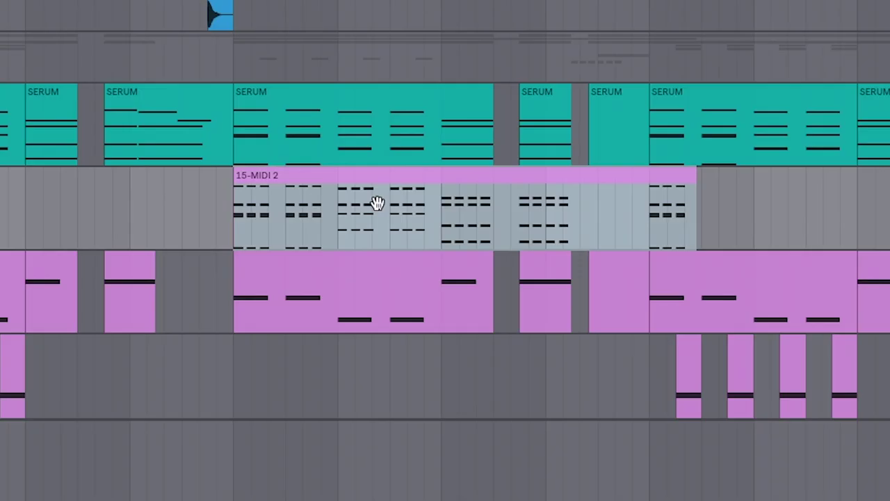
left_click(394, 188)
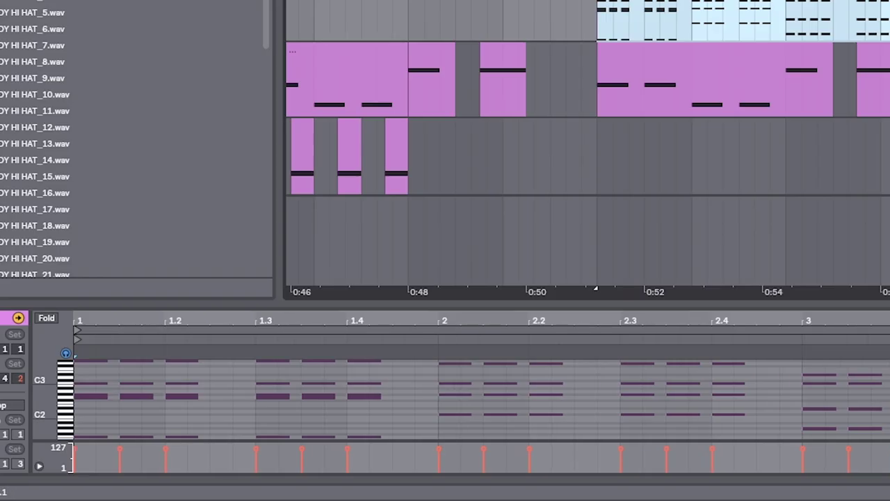
left_click_drag(458, 306, 458, 13)
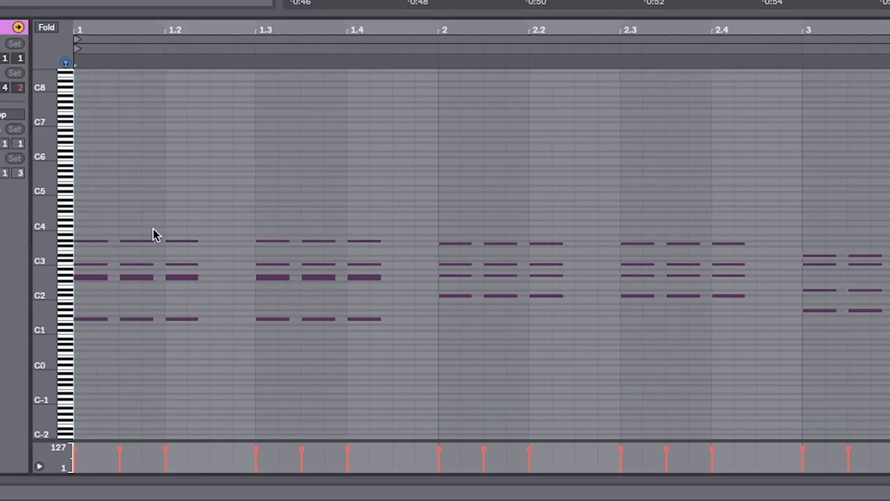